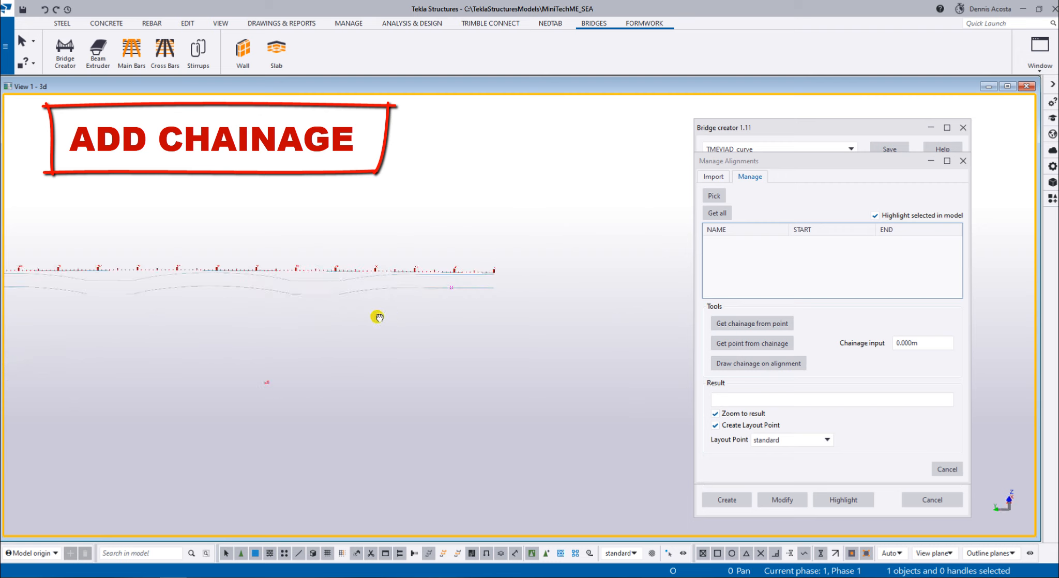
Close the alignment manager and create the TME_VIADUCT bridge deck from the TMEVIAD_curve settings, overwriting the existing catalog shape.
scroll(504, 270, "up", 5)
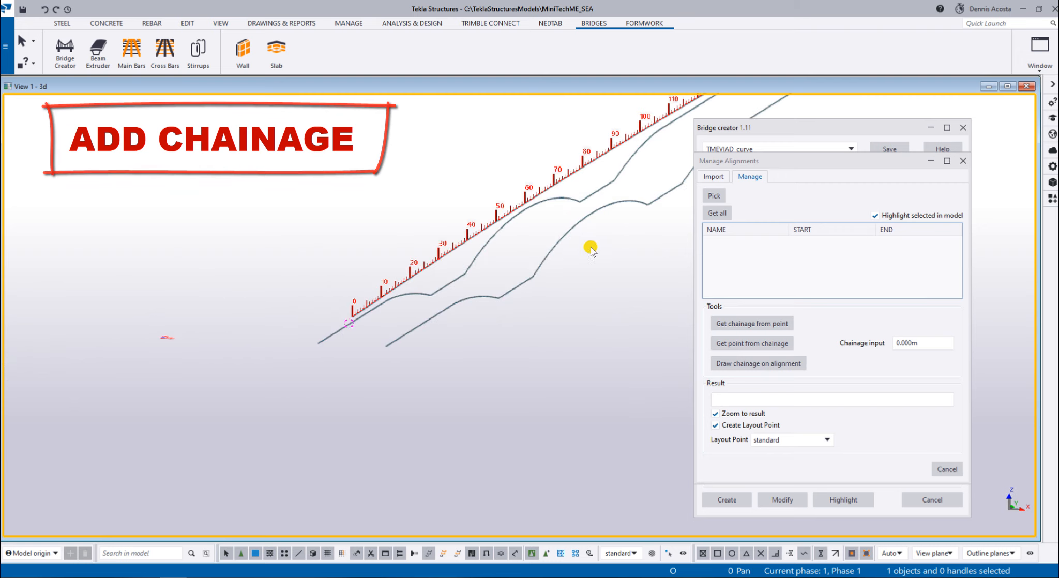
middle_click_drag(586, 253, 439, 371)
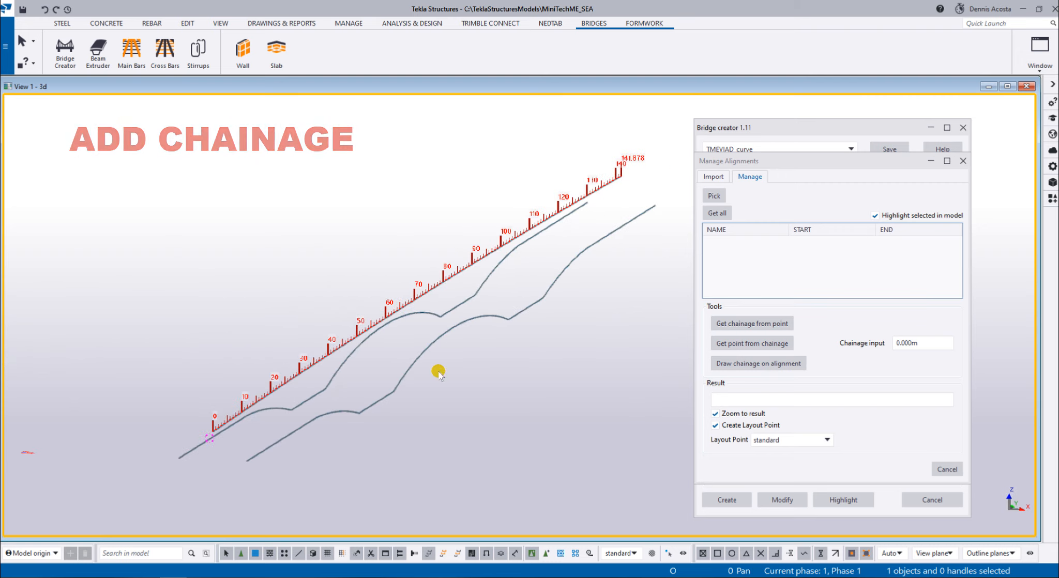
left_click(965, 470)
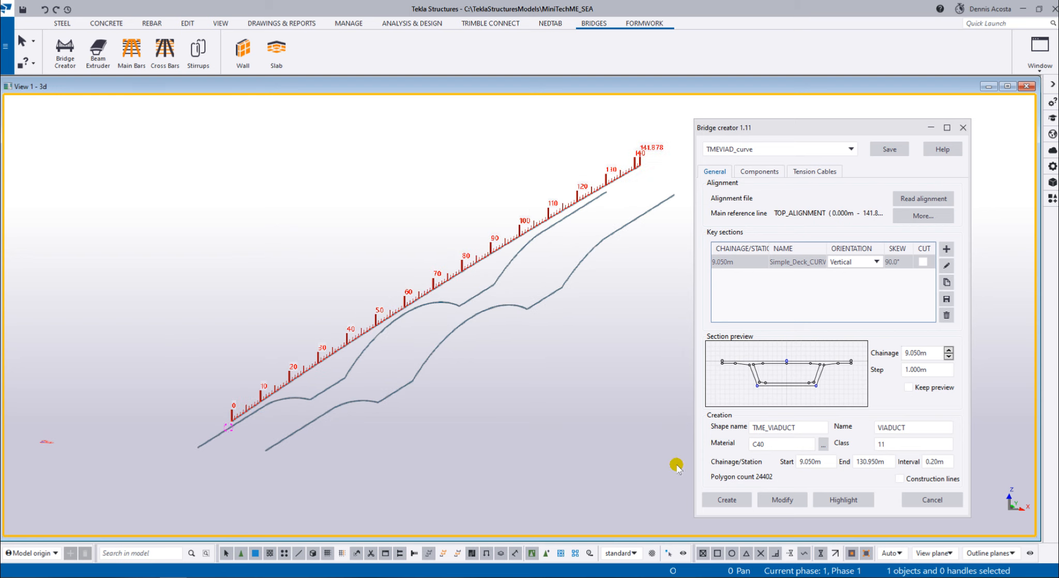
left_click(730, 501)
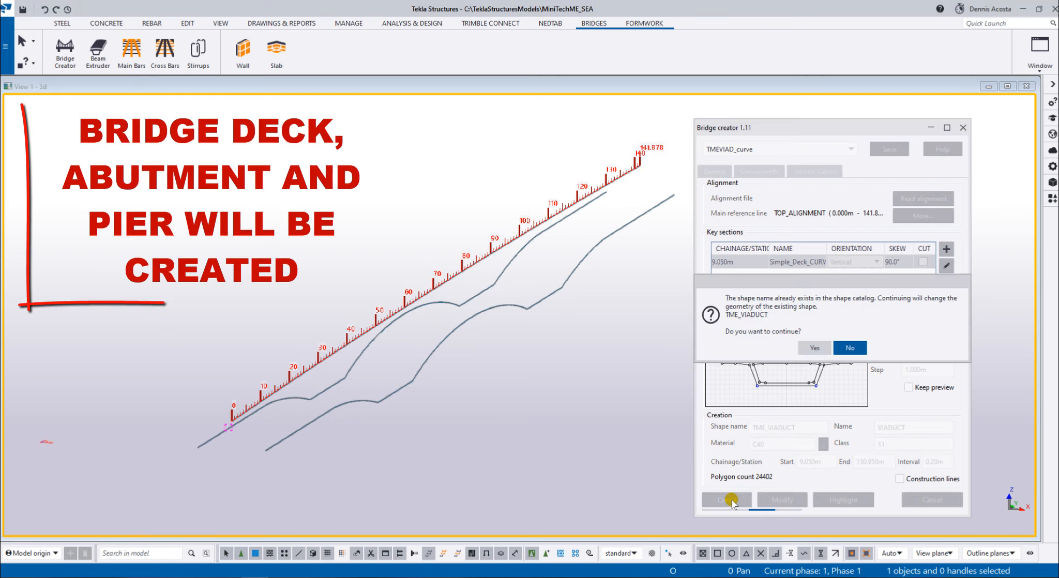
left_click(814, 348)
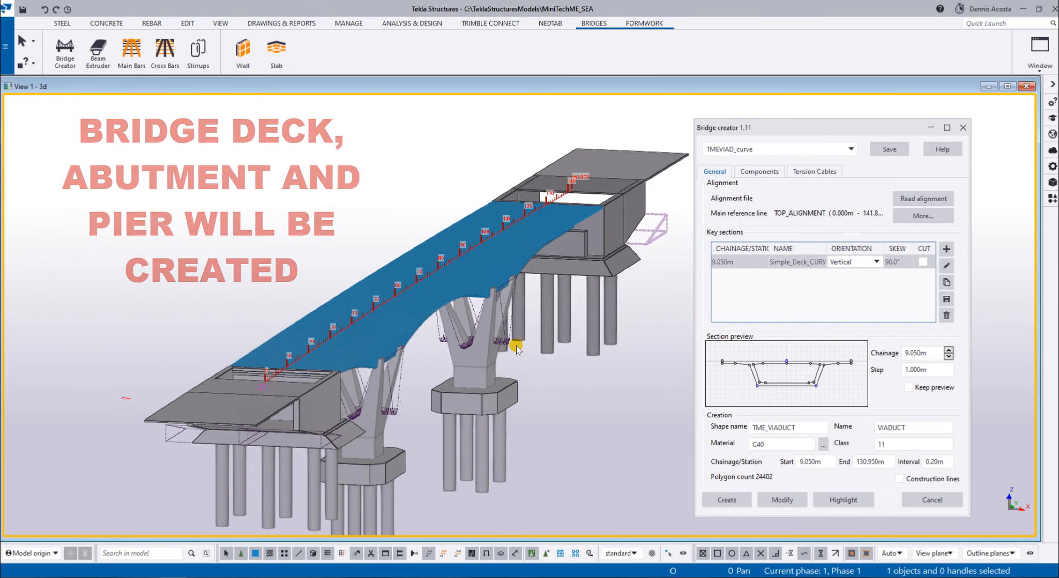
Load the TMEVIAD_slab settings, review its PARAPET_L component, and create the slab with parapets, overwriting the existing SLAB shape.
scroll(517, 347, "up", 3)
middle_click_drag(511, 326, 484, 307)
scroll(403, 321, "up", 3)
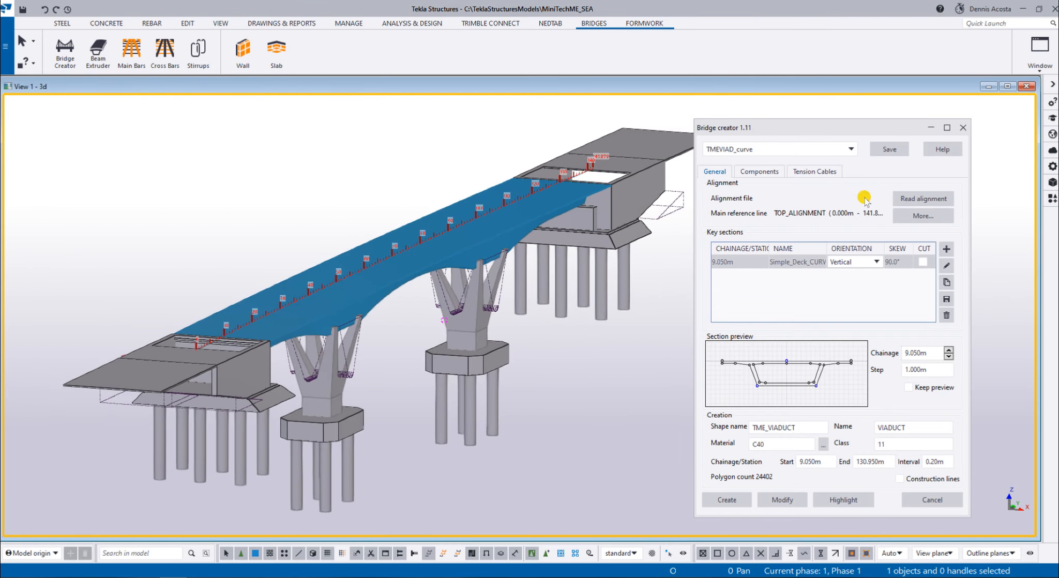
left_click(850, 150)
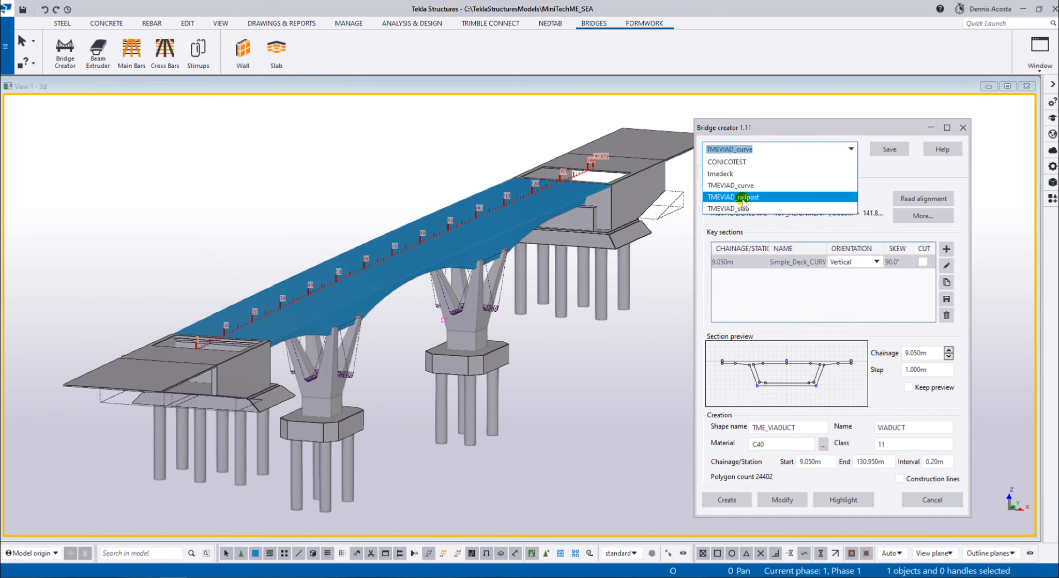
left_click(742, 209)
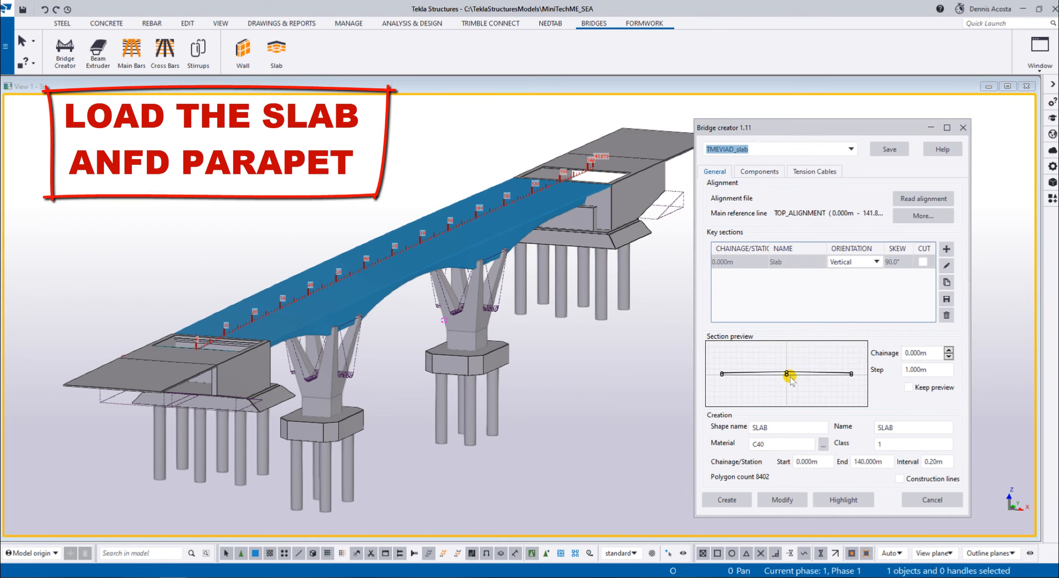
left_click(763, 174)
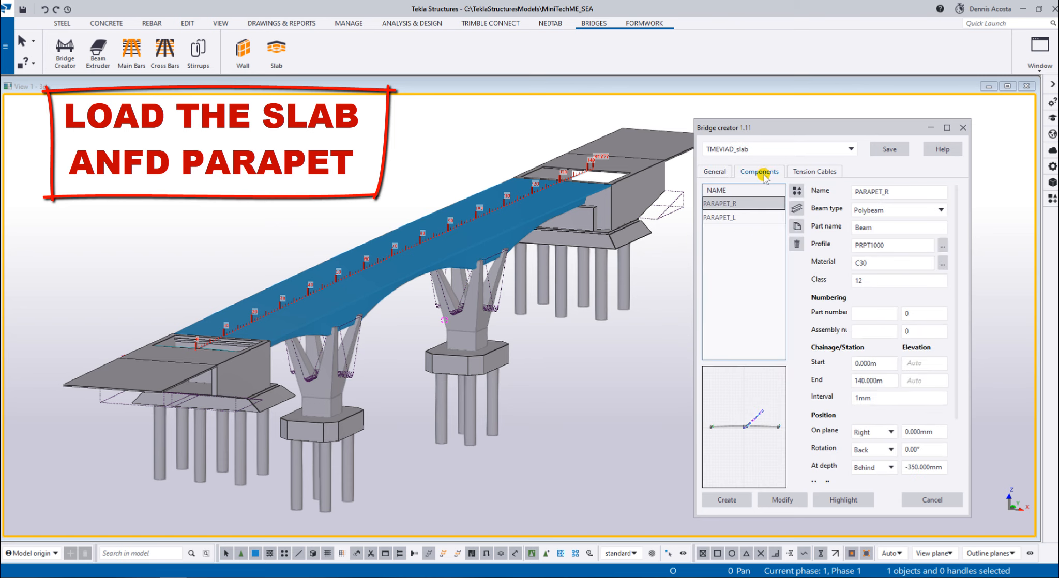
left_click(724, 218)
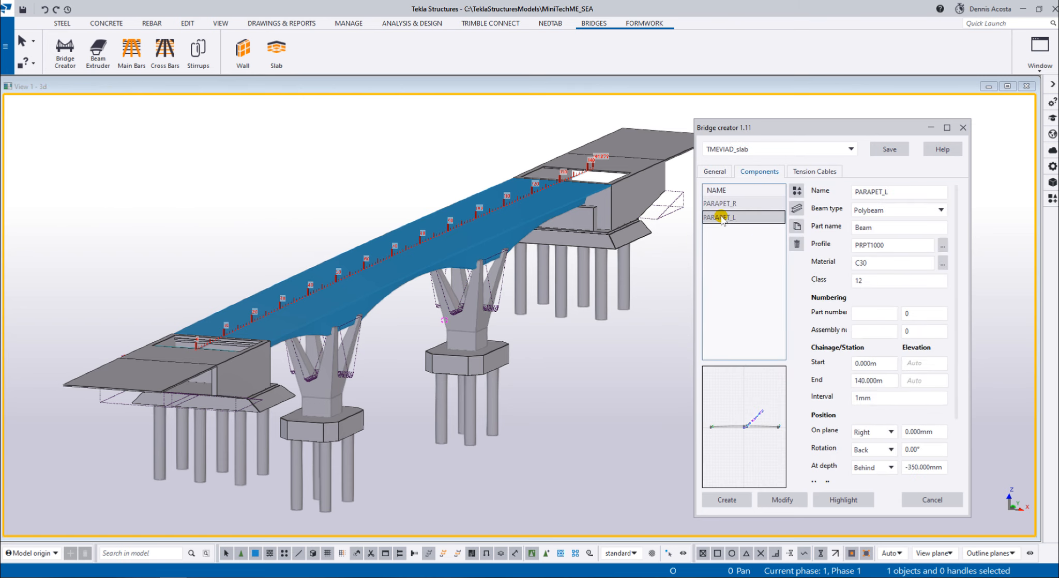
left_click(731, 497)
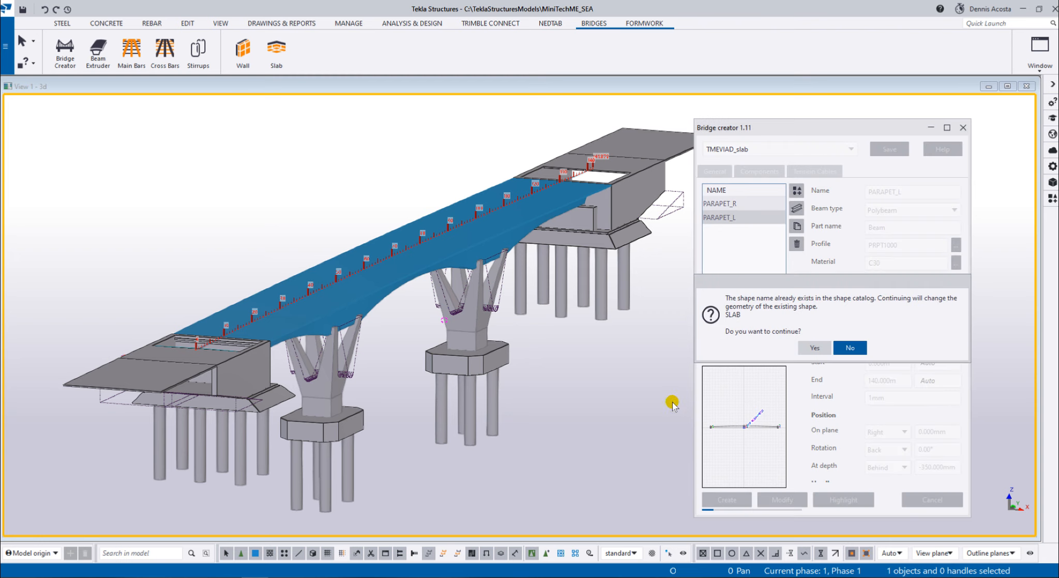
left_click(816, 348)
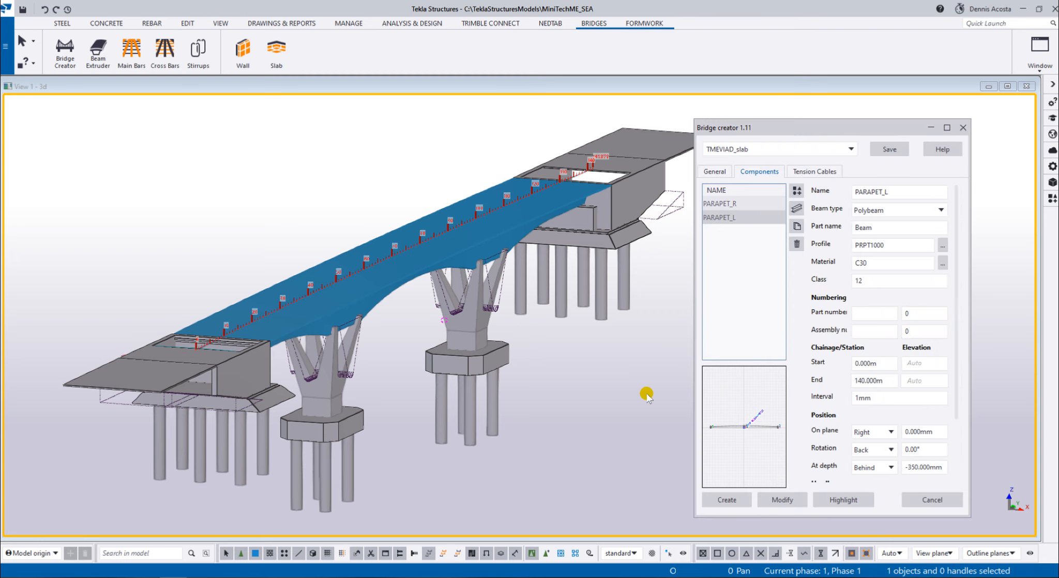
Examine the slab and both parapets along the bridge, up close and from a distance.
scroll(414, 331, "up", 10)
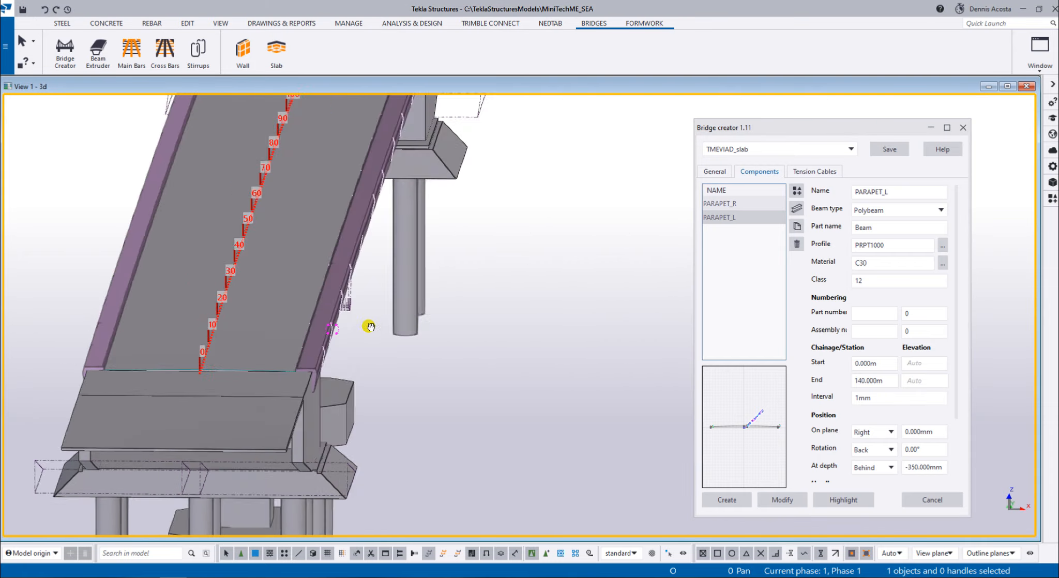
middle_click_drag(366, 327, 341, 329)
scroll(321, 320, "up", 3)
scroll(365, 327, "down", 4)
scroll(384, 333, "down", 8)
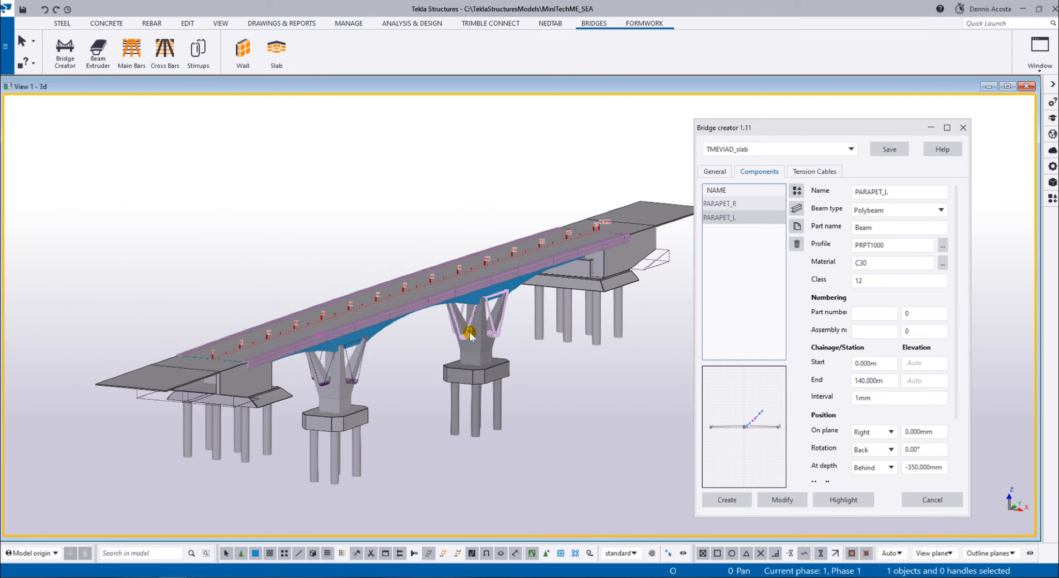
scroll(479, 318, "up", 1)
middle_click_drag(483, 320, 513, 328)
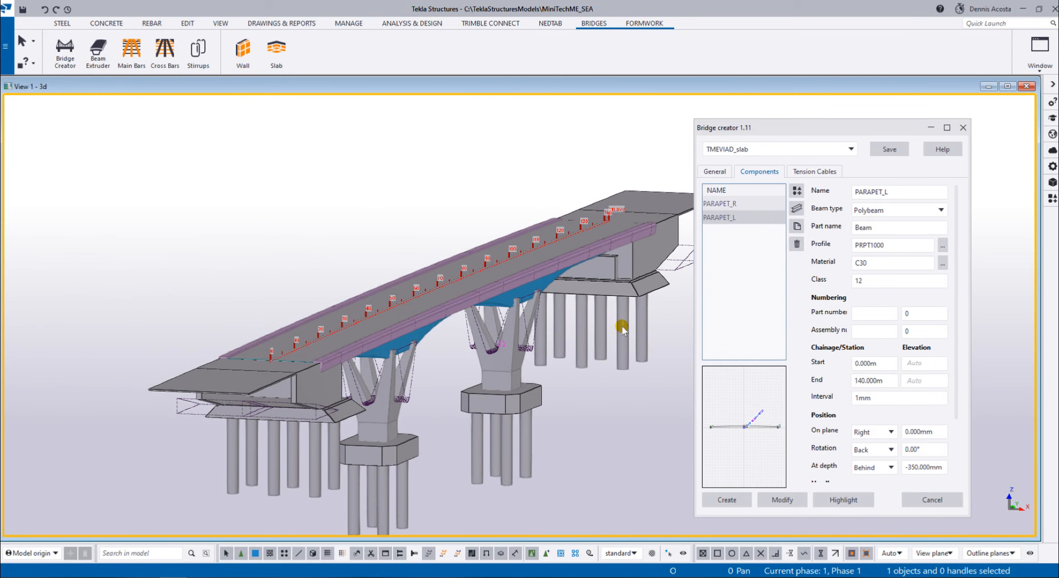
Load the TMEVIAD_railpost settings, review the rail and lamp pole components, and create them, overwriting the existing Dummy shape.
left_click(842, 151)
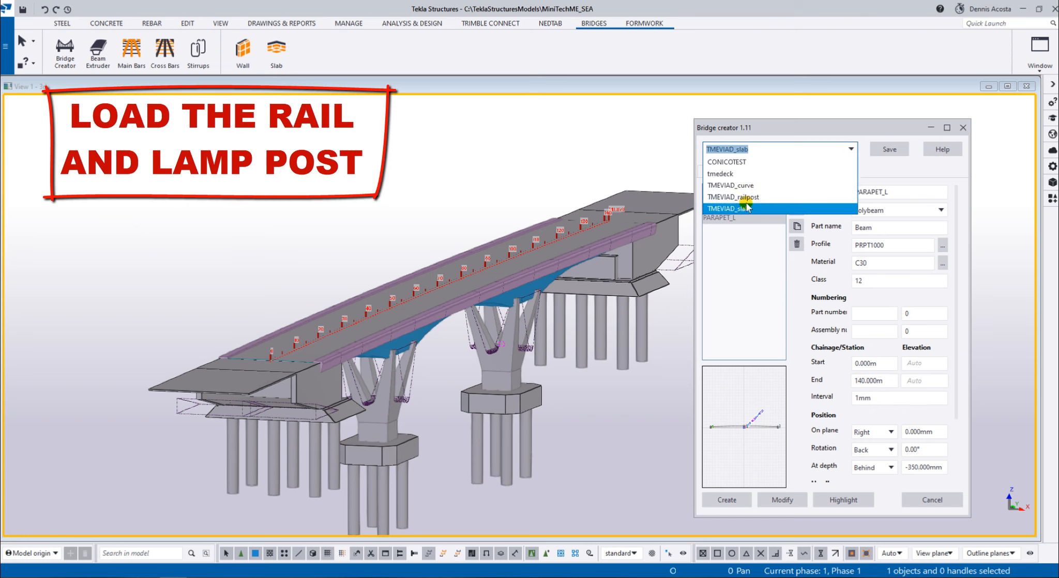
left_click(745, 197)
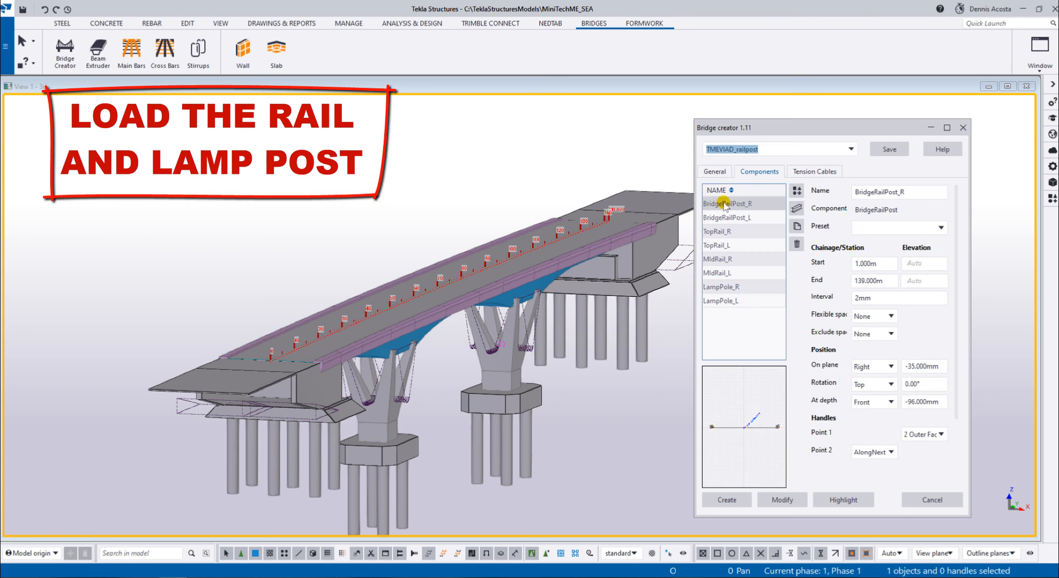
left_click(718, 234)
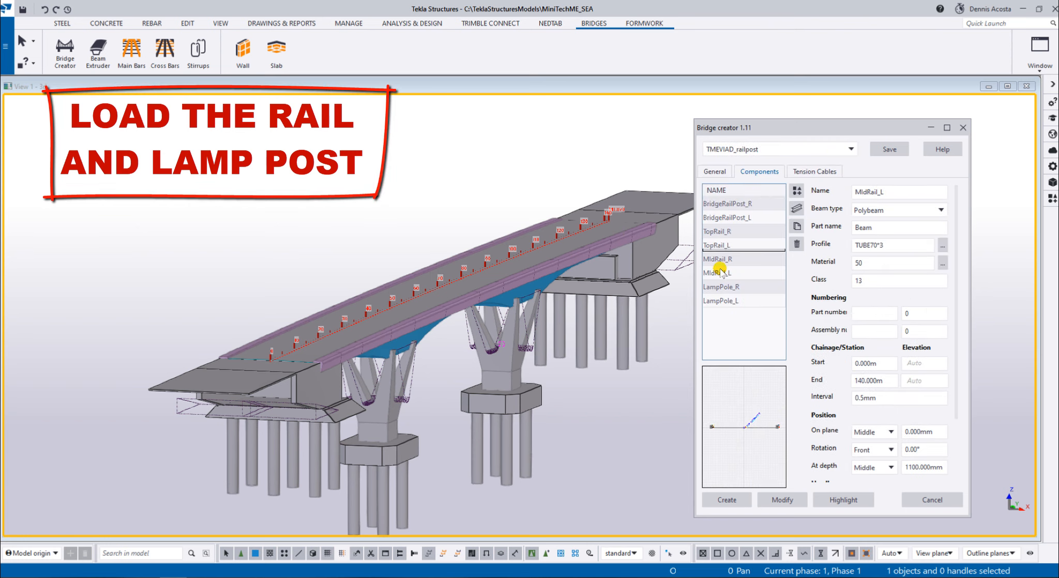
left_click(721, 287)
middle_click_drag(571, 302, 494, 284)
scroll(518, 297, "down", 2)
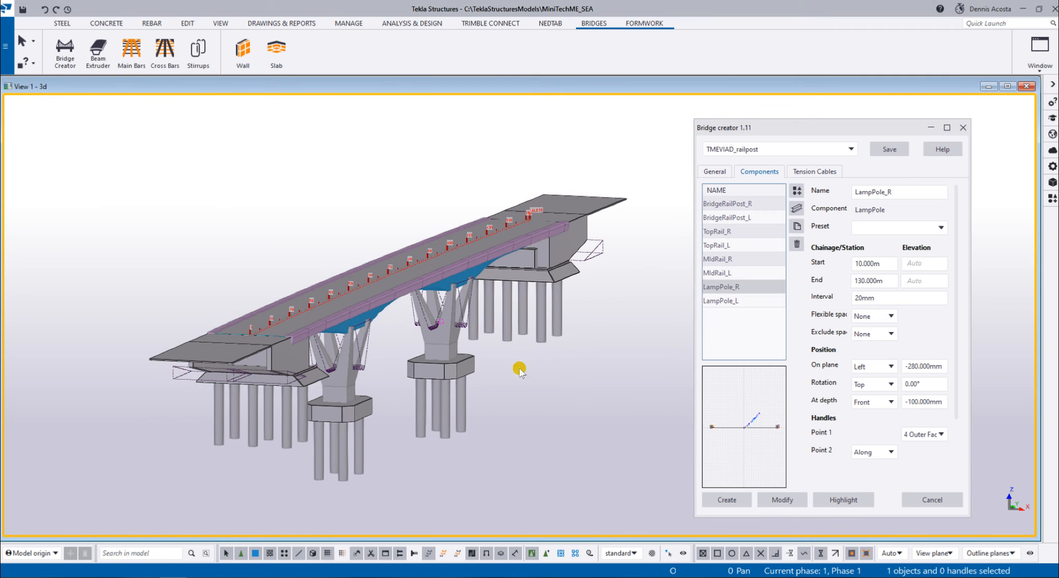
left_click(726, 500)
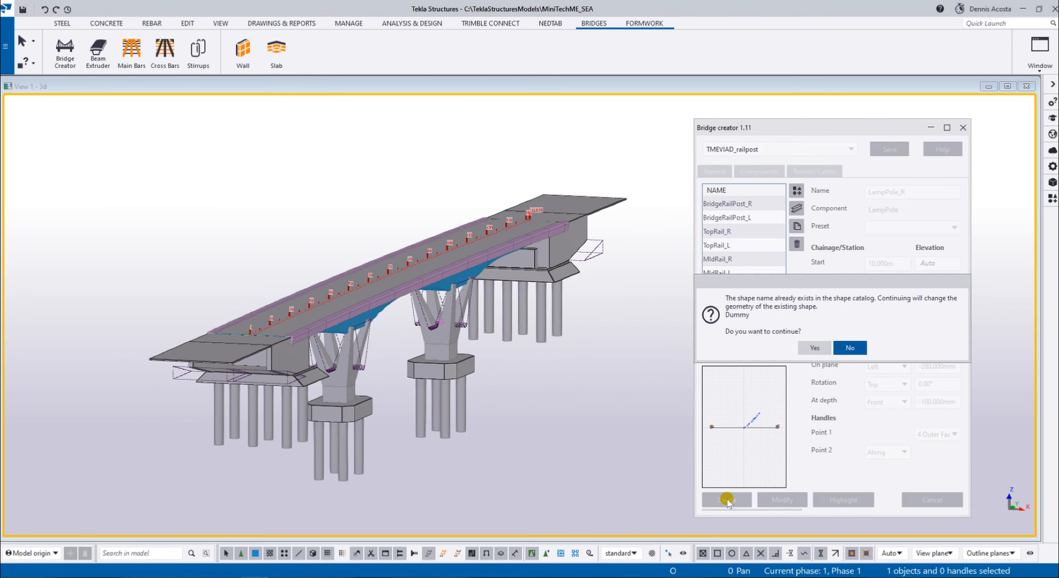
left_click(814, 348)
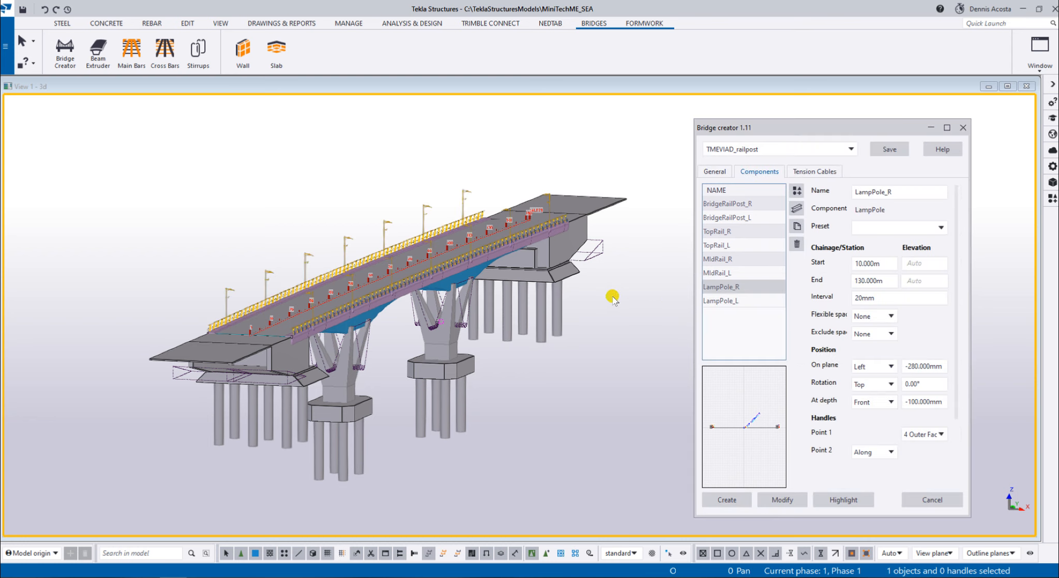
Redraw the 3D view to clear the temporary chainage markings, and close the Bridge Creator.
scroll(341, 288, "up", 10)
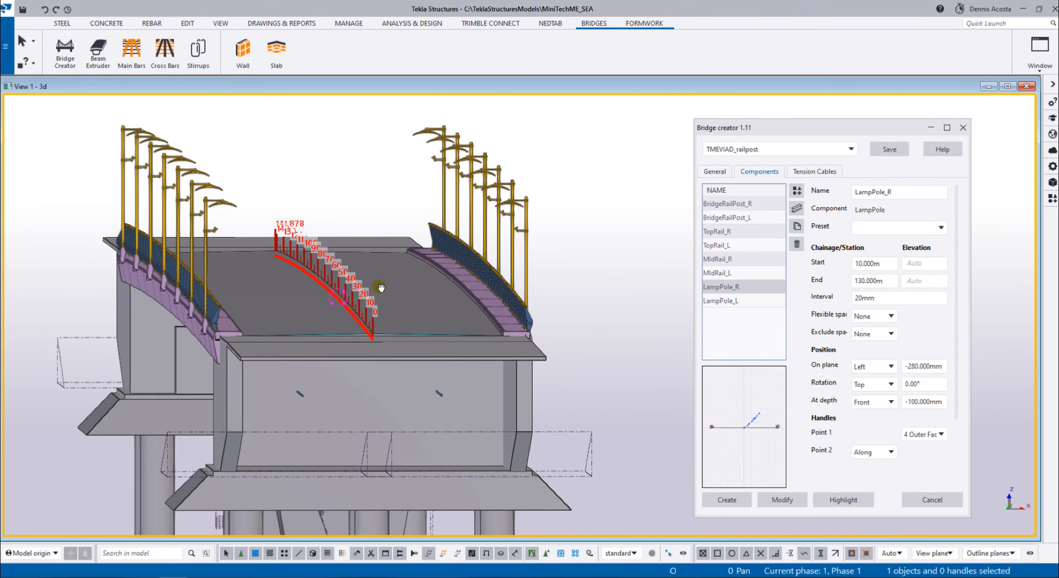
scroll(381, 287, "down", 10)
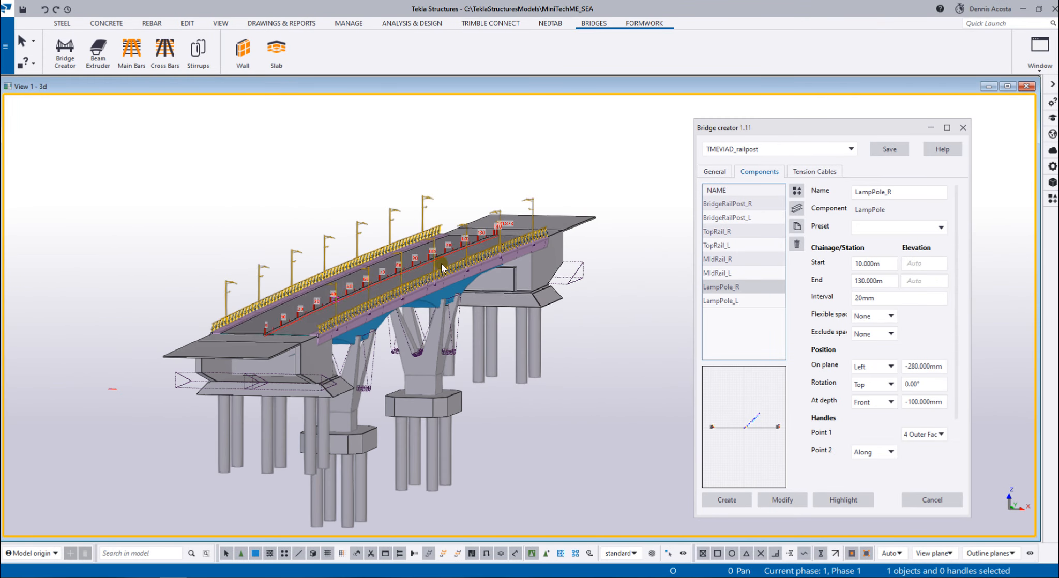
middle_click_drag(530, 313, 586, 288)
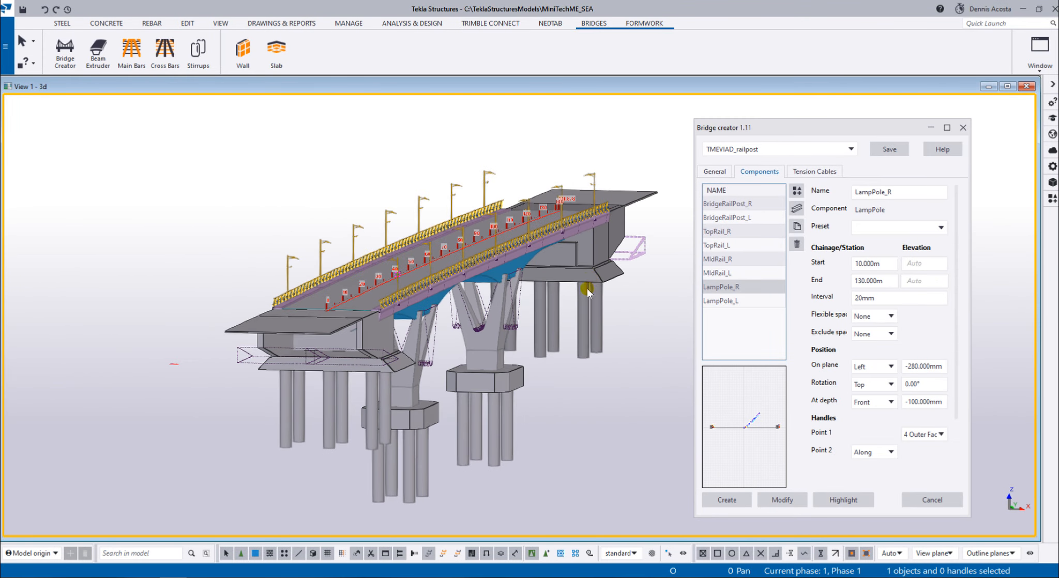
scroll(578, 313, "up", 2)
right_click(571, 414)
left_click(618, 468)
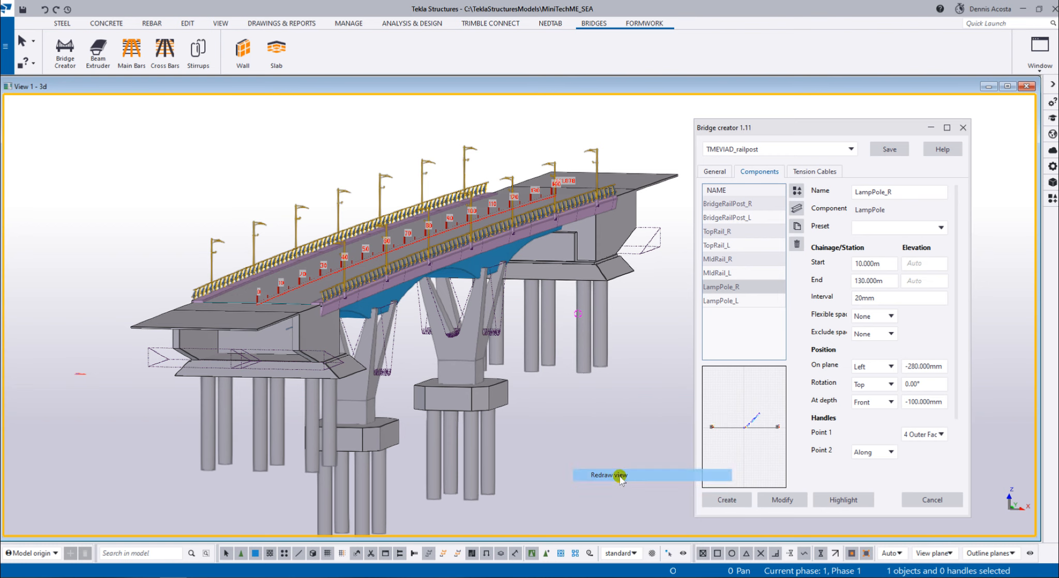
middle_click_drag(489, 370, 584, 283, "ctrl")
left_click(963, 128)
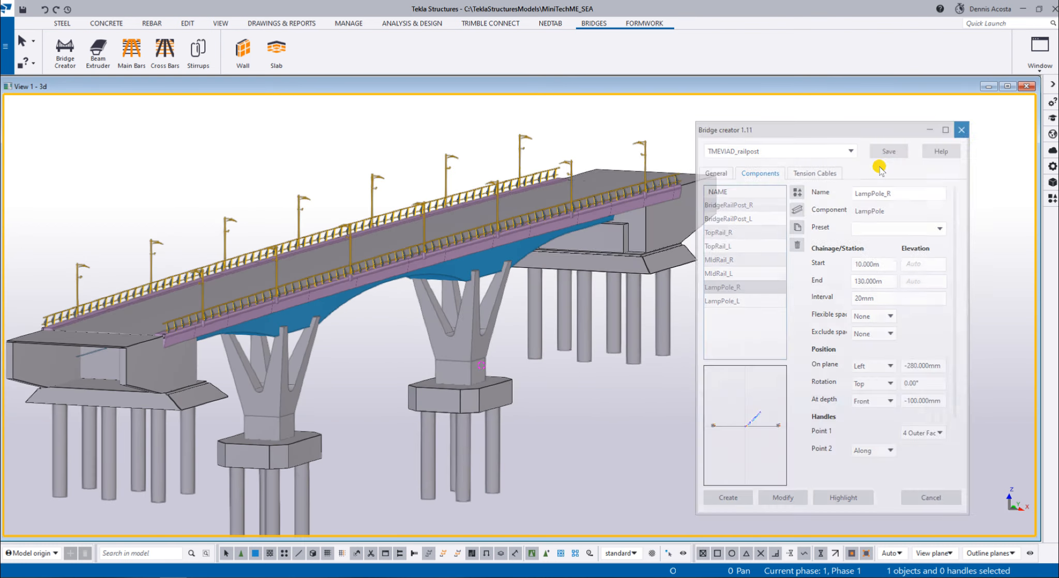
Isolate the blue bridge deck by showing only that part, and bring its open end section into view.
middle_click_drag(473, 346, 664, 330)
scroll(479, 307, "up", 2)
scroll(444, 314, "up", 3)
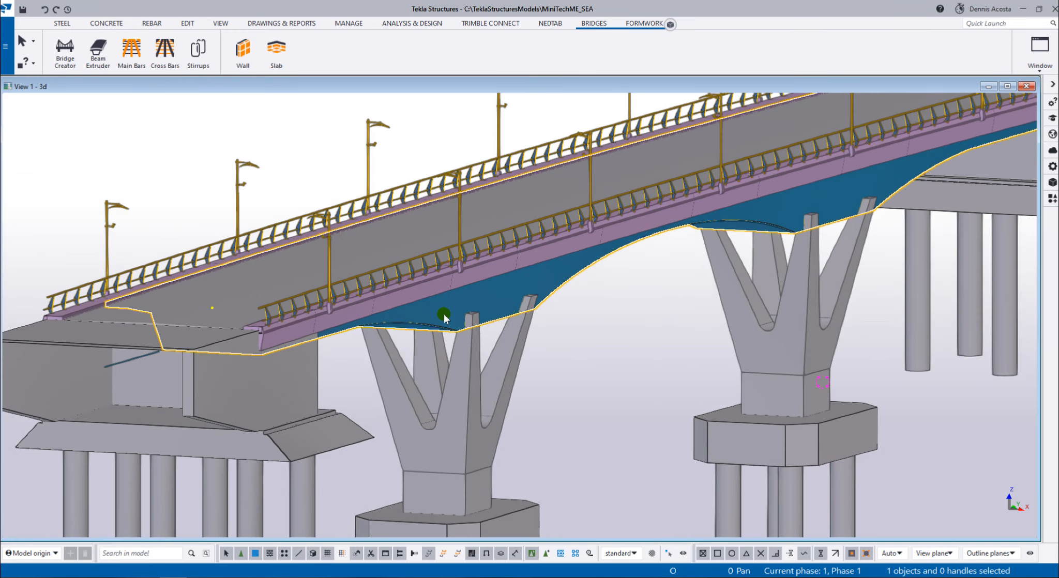
right_click(444, 314)
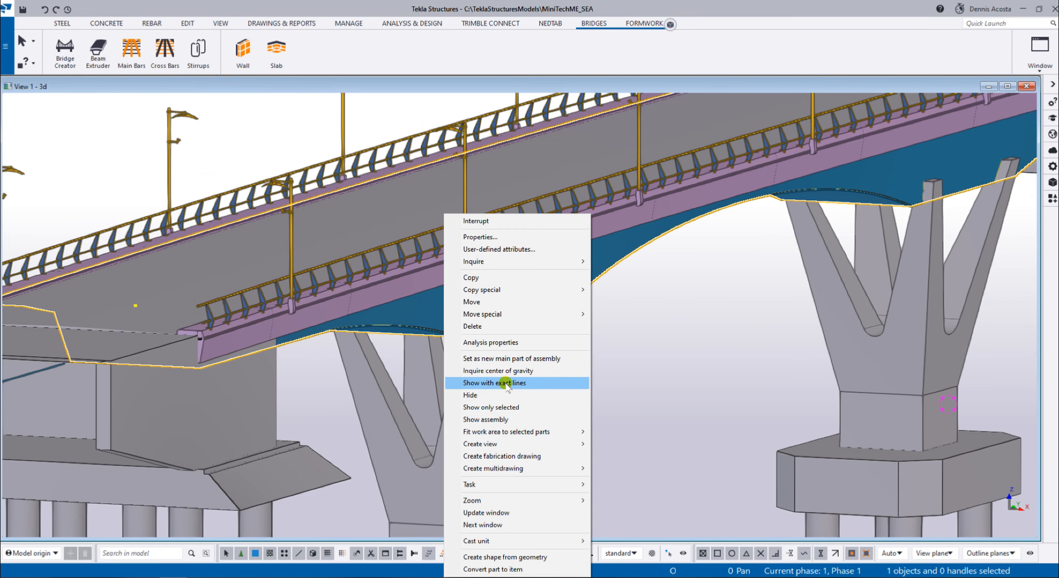
left_click(504, 407)
middle_click_drag(498, 349, 471, 365, "ctrl")
scroll(325, 330, "up", 2)
left_click(335, 178)
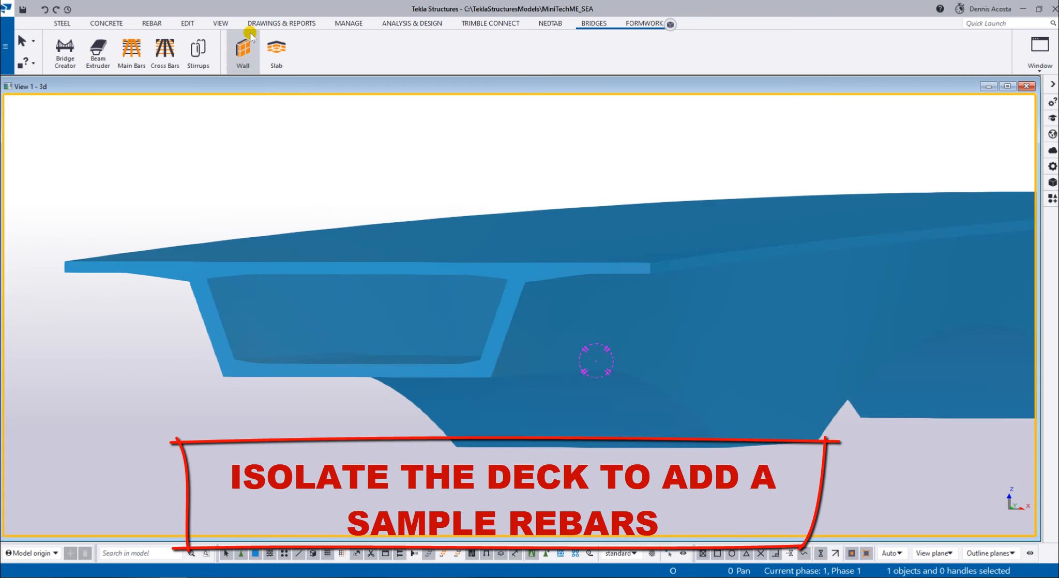
Run Main Bars on the deck, starting the bar range at the end section's lower outer corner, and end the command.
left_click(131, 57)
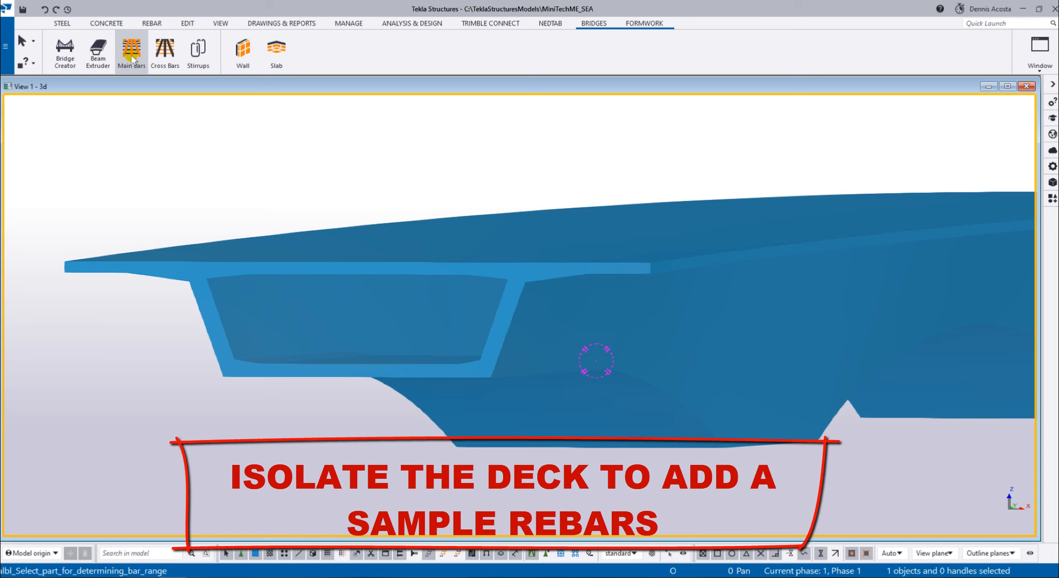
scroll(201, 320, "up", 2)
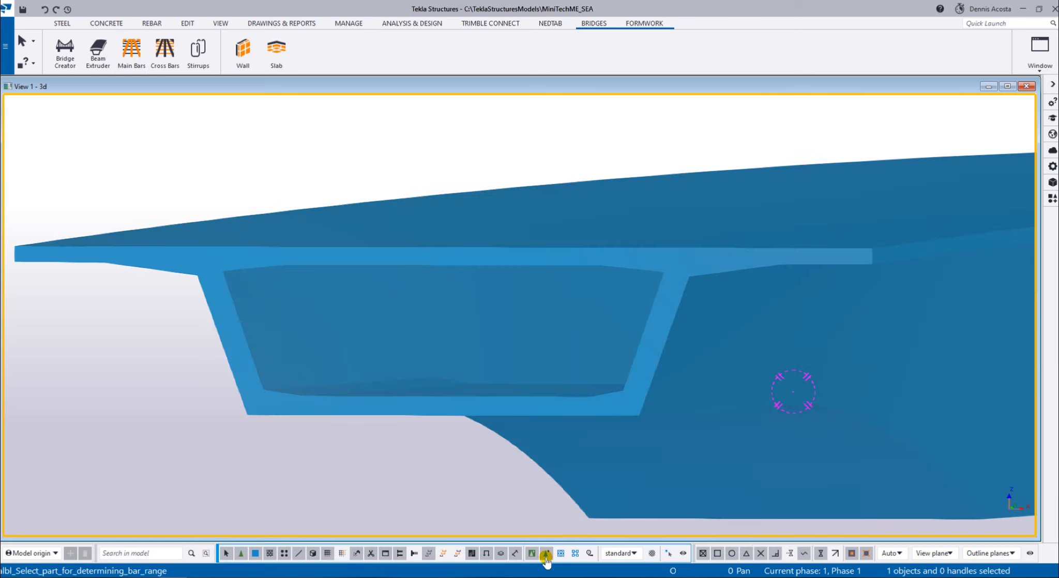
left_click(546, 554)
scroll(254, 403, "up", 3)
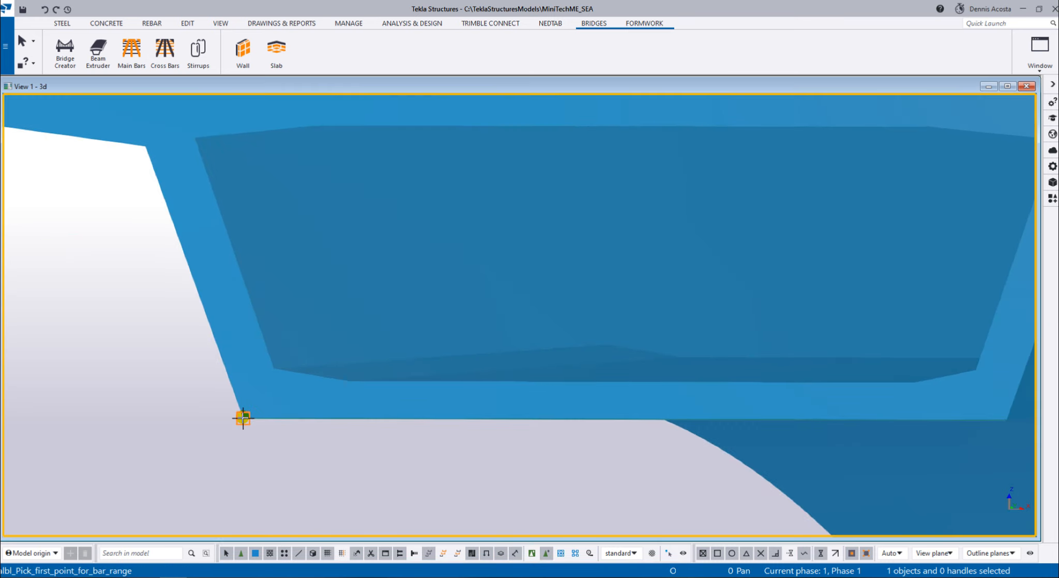
left_click(243, 418)
scroll(259, 403, "down", 5, "shift")
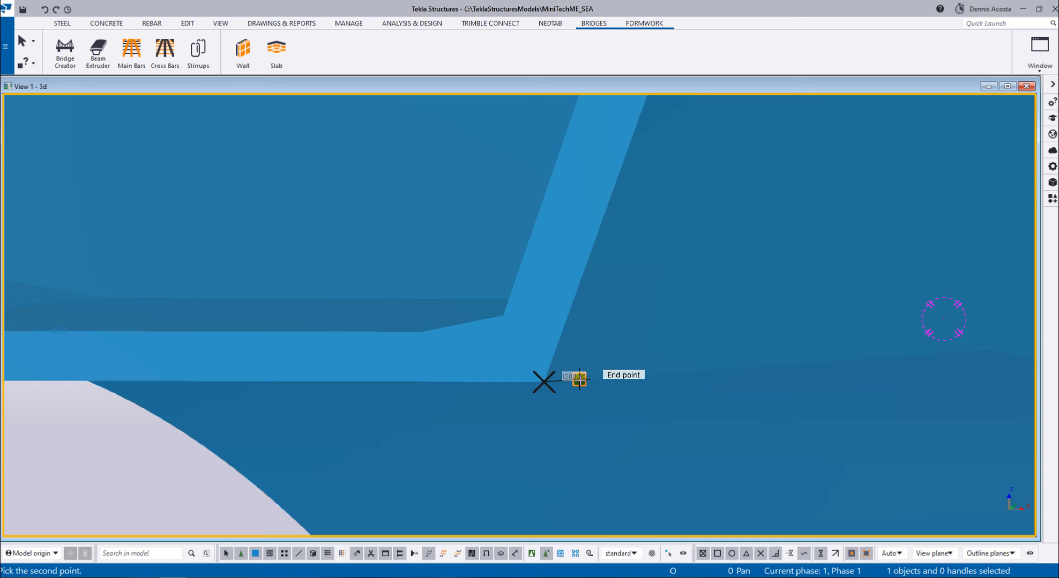
scroll(582, 423, "down", 4)
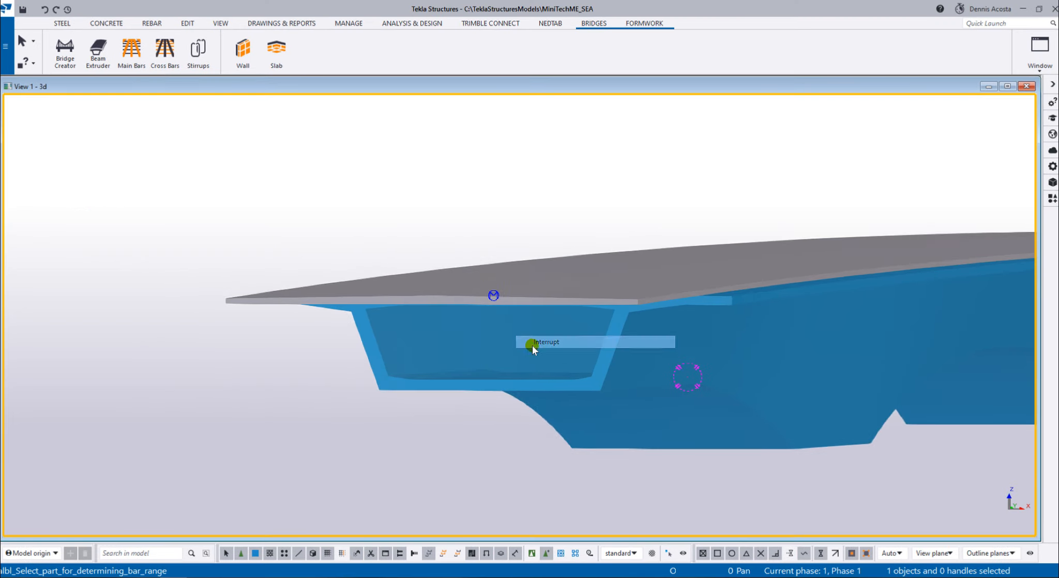
left_click(532, 346)
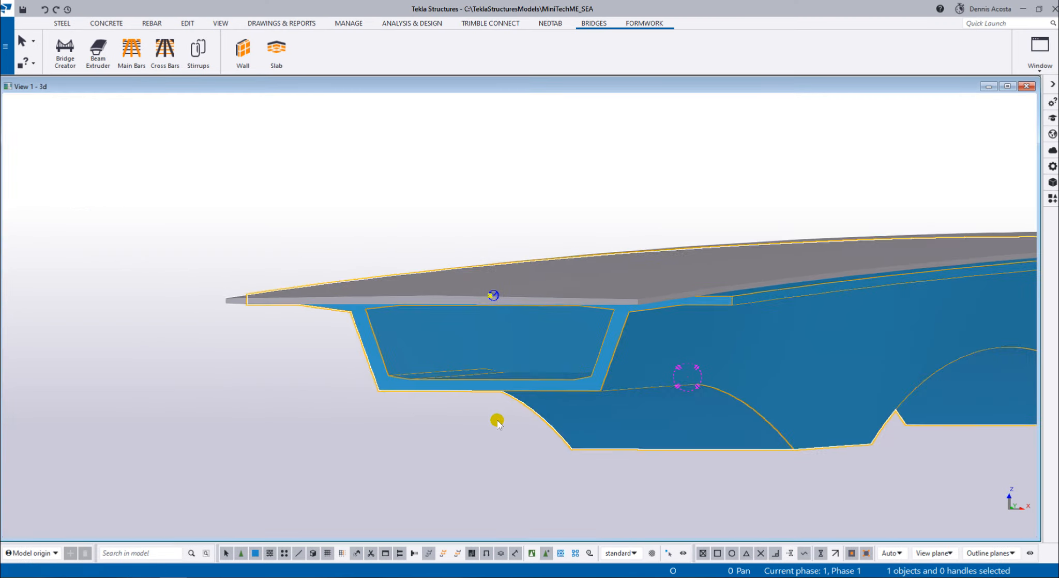
Load the Mainbar_bottom settings for the deck's new main bars, with albl_Use_Splice_object set to Yes, and modify the bars.
scroll(500, 417, "up", 2)
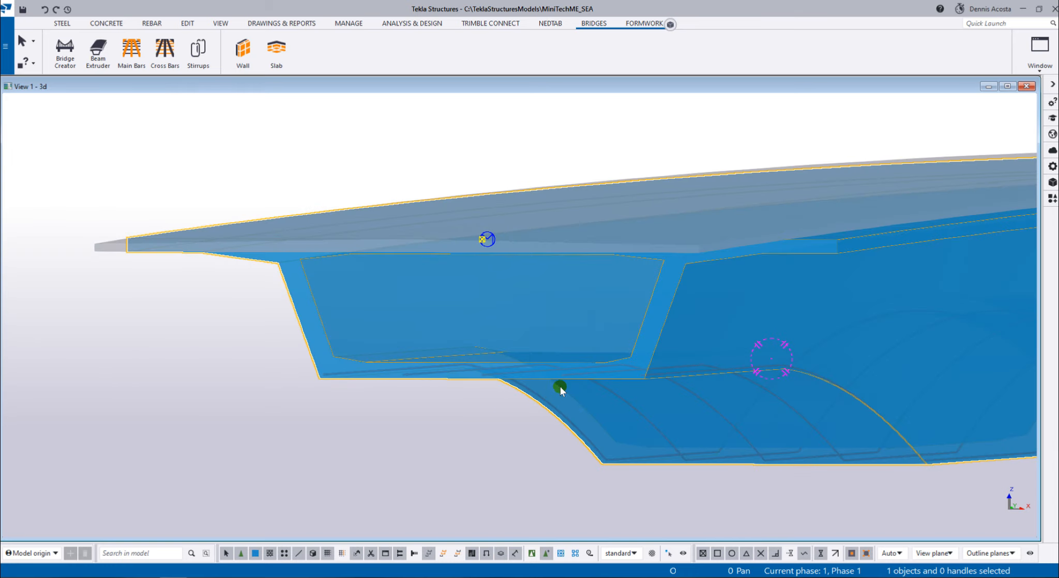
scroll(560, 388, "up", 4)
left_click(620, 363)
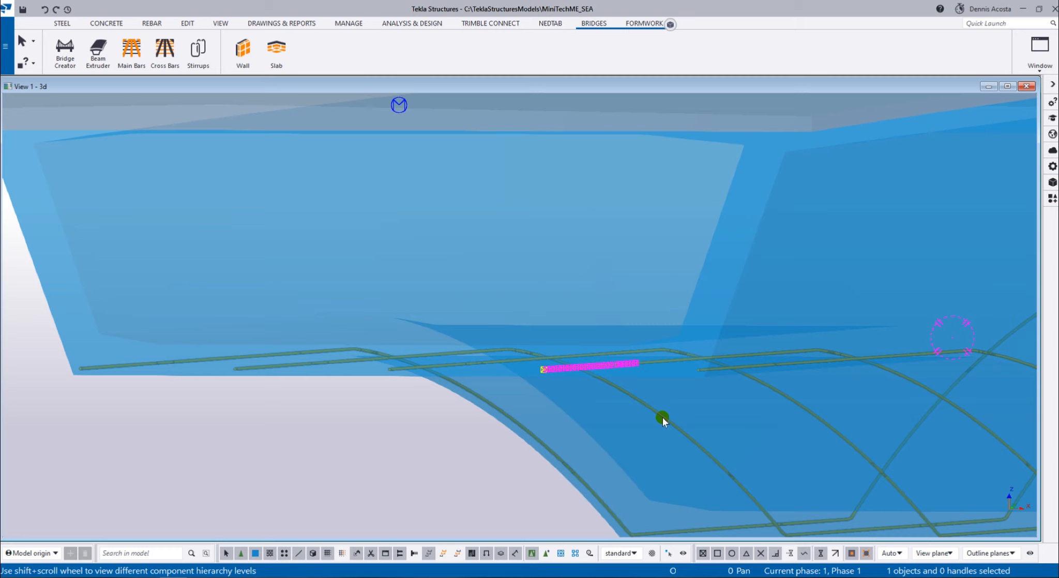
double_click(659, 413)
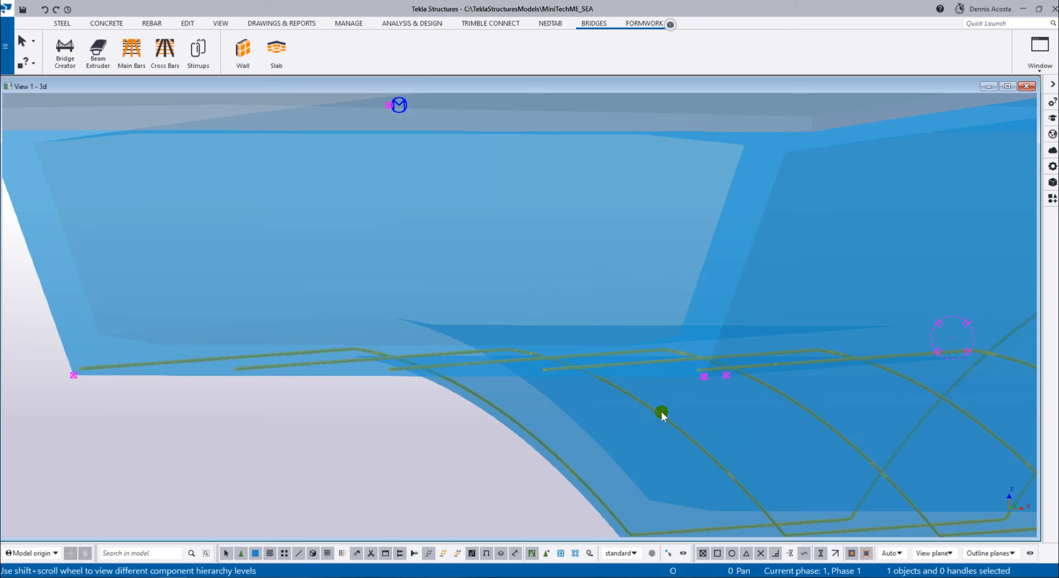
scroll(648, 338, "down", 3)
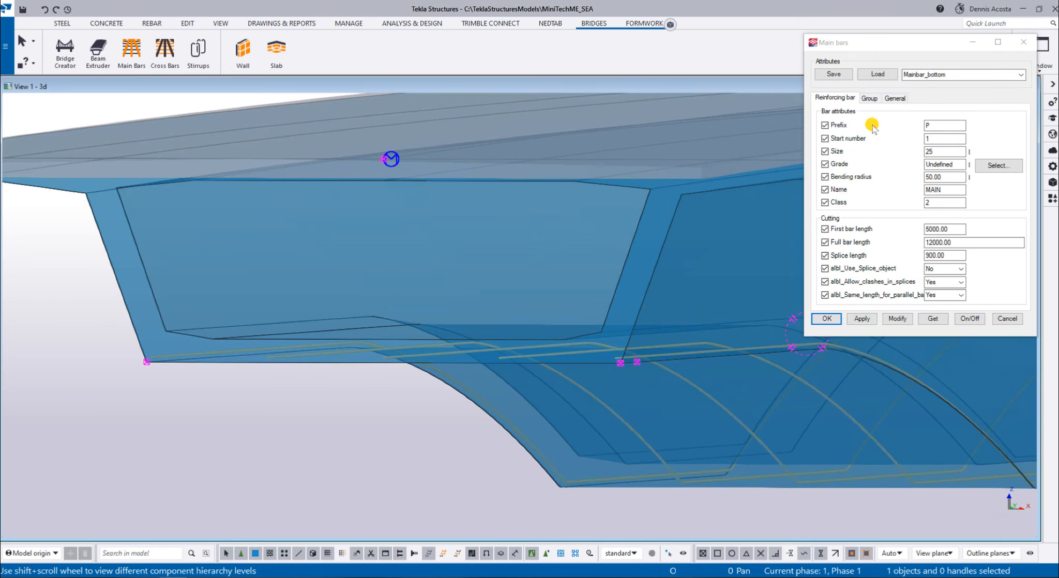
left_click(878, 74)
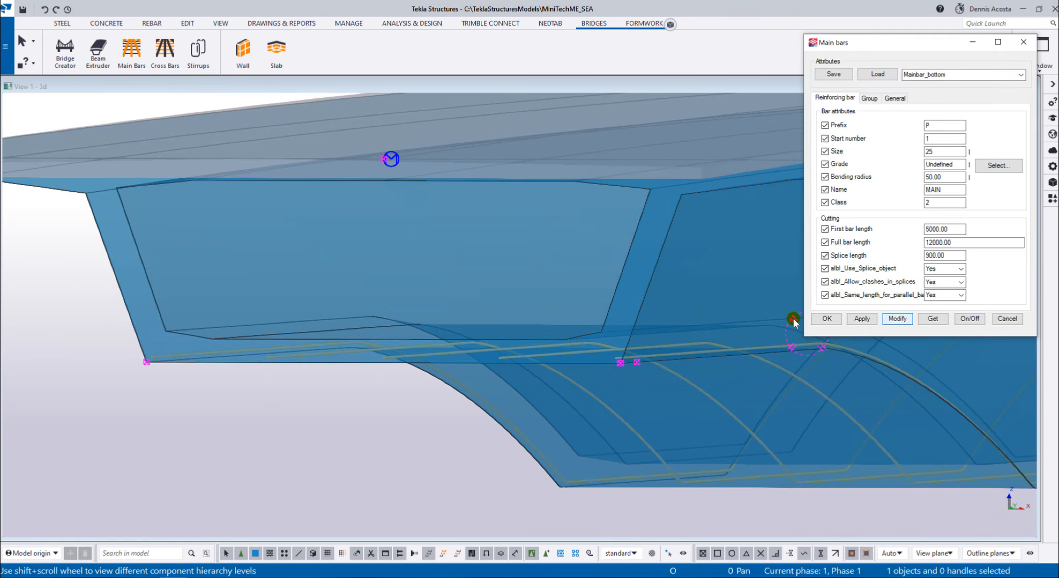
Examine the splices along the deck's bottom main bars at close range, and close the Main bars settings.
scroll(613, 382, "up", 1)
scroll(319, 471, "down", 4)
middle_click_drag(608, 464, 718, 440, "ctrl")
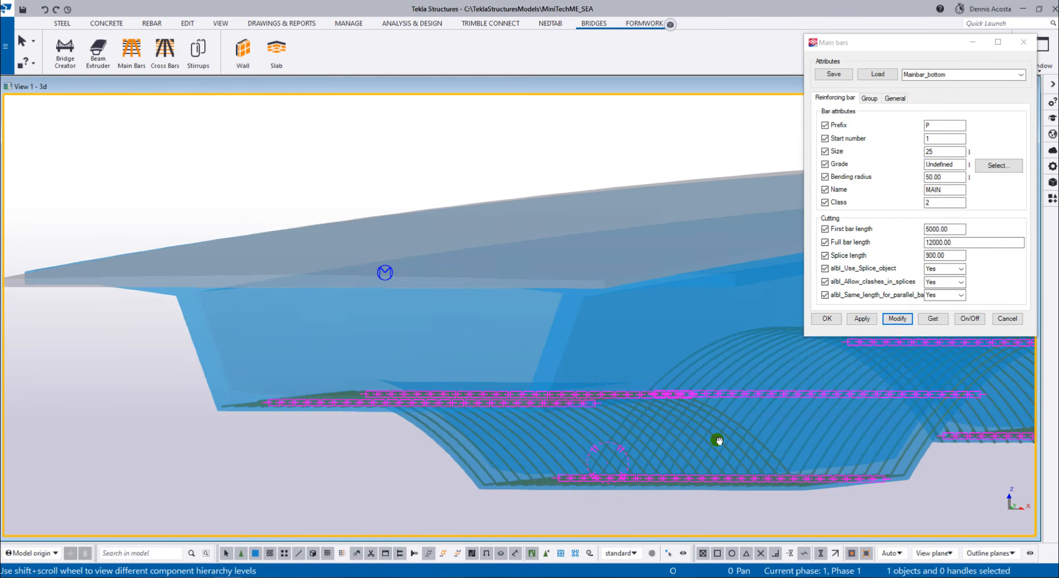
scroll(598, 414, "up", 2)
scroll(653, 427, "up", 2)
scroll(633, 373, "up", 1)
scroll(514, 412, "up", 3)
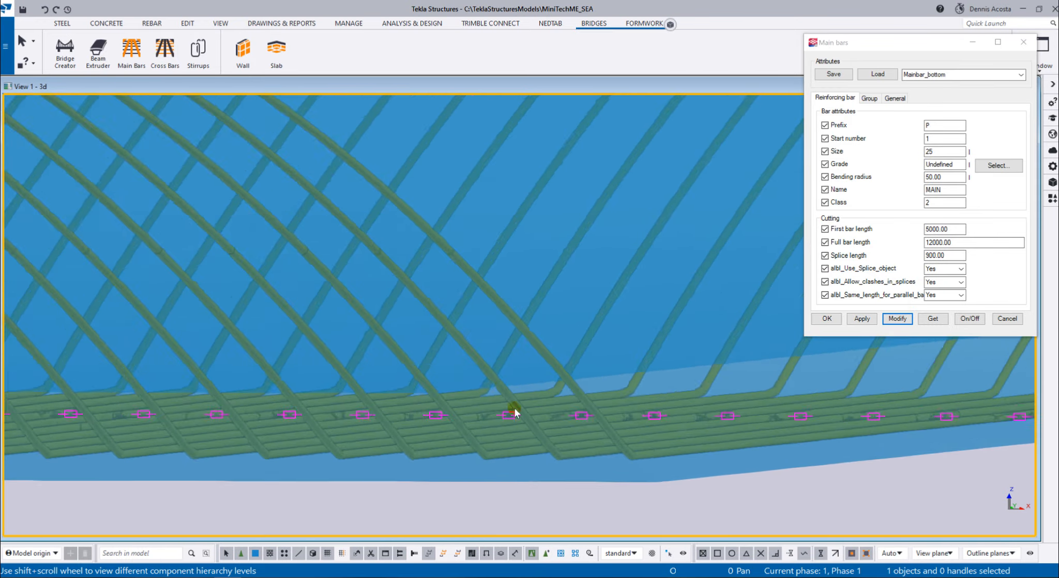
scroll(514, 412, "down", 7)
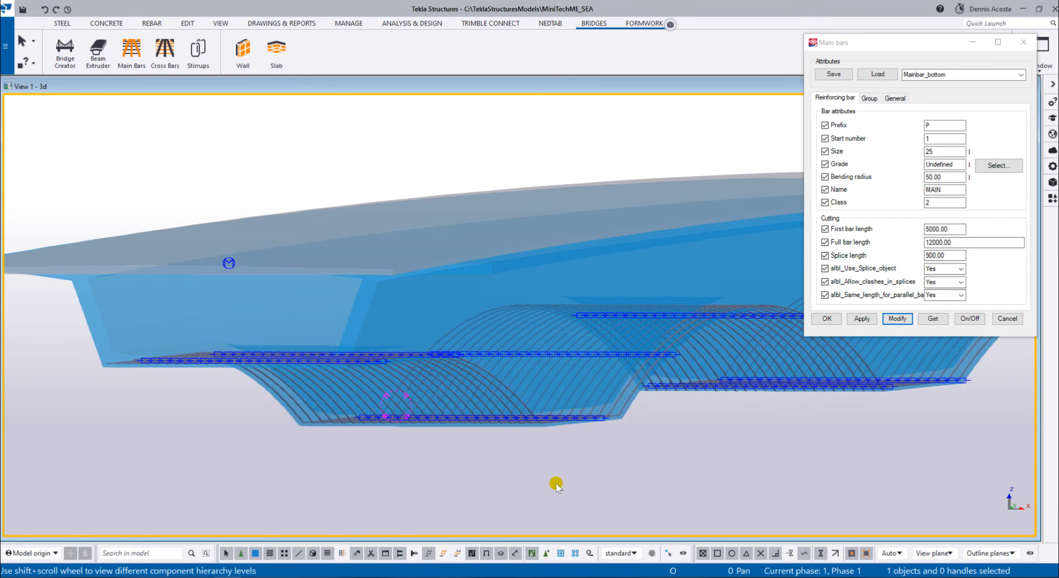
left_click(1028, 44)
Run Cross Bars on the deck, picking the polygon down the outer face of one web and across the bottom to the opposite lower corner.
middle_click_drag(315, 270, 388, 239)
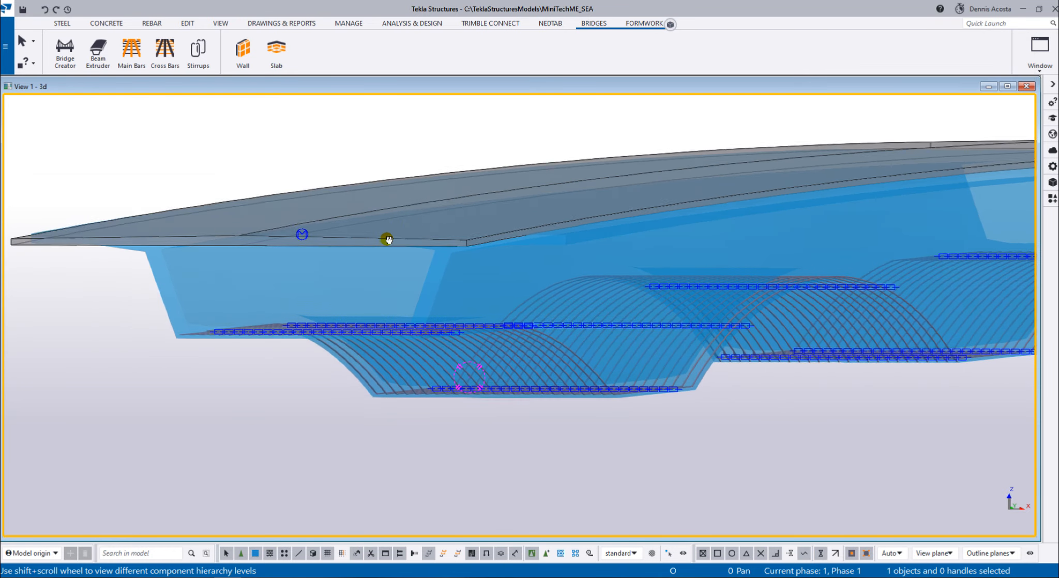
scroll(434, 301, "up", 1)
mouse_move(433, 300)
middle_mouse_down("ctrl")
mouse_move(441, 295)
mouse_move(322, 273)
mouse_move(359, 273)
middle_mouse_up("ctrl")
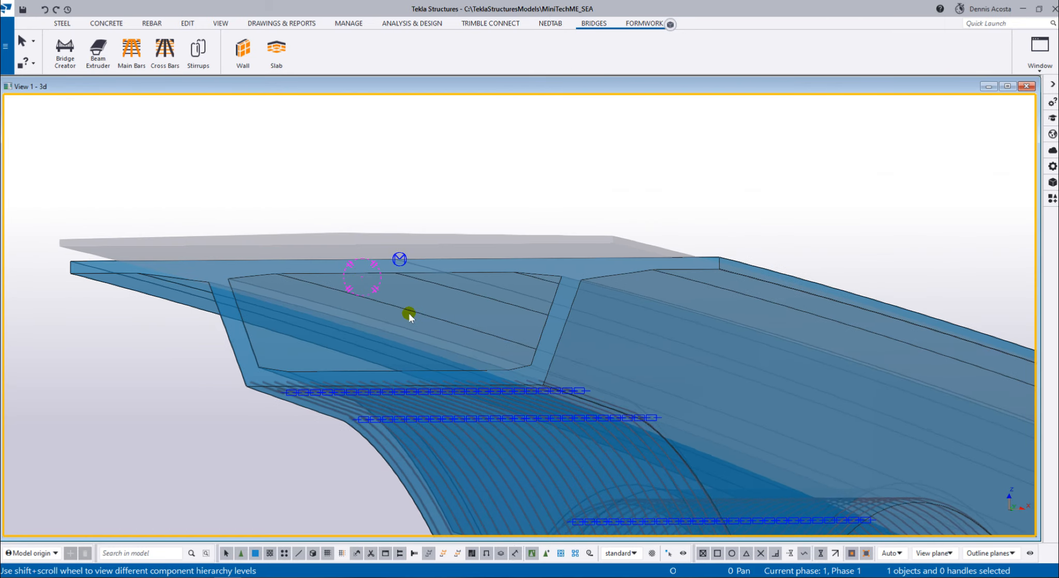
scroll(437, 317, "up", 2)
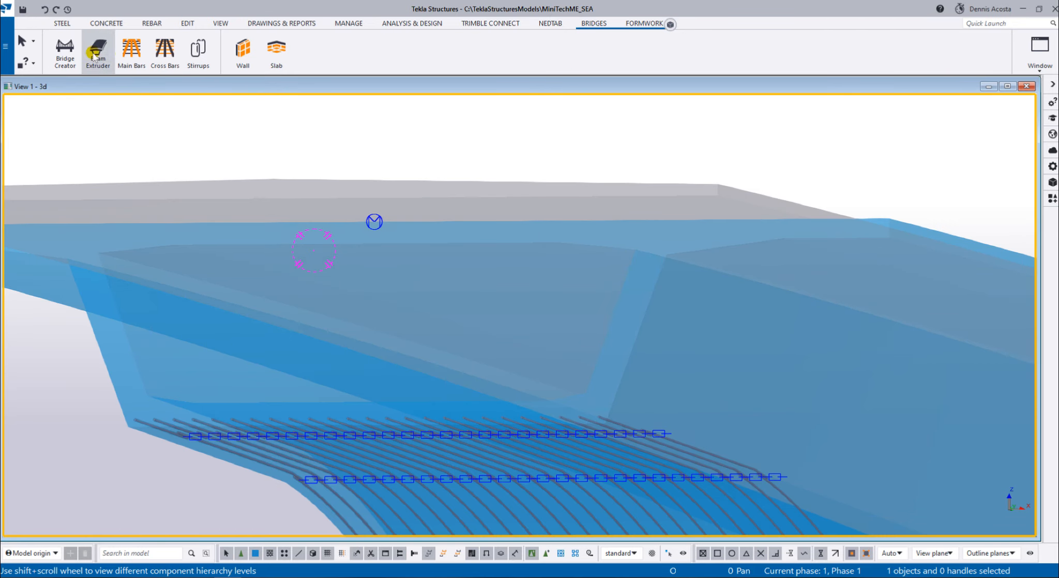
scroll(76, 314, "up", 1)
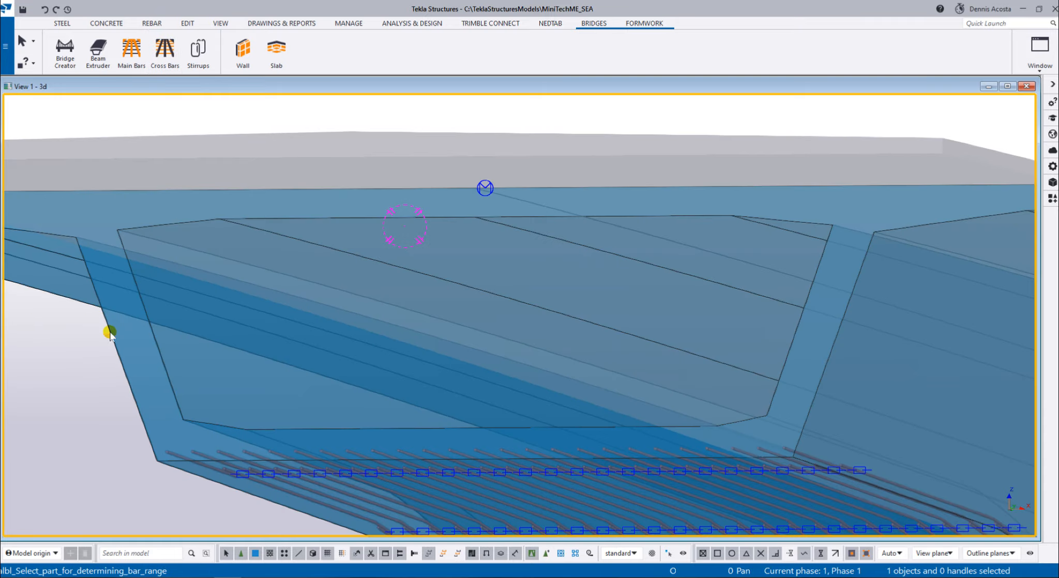
left_click(106, 331)
scroll(99, 307, "up", 3)
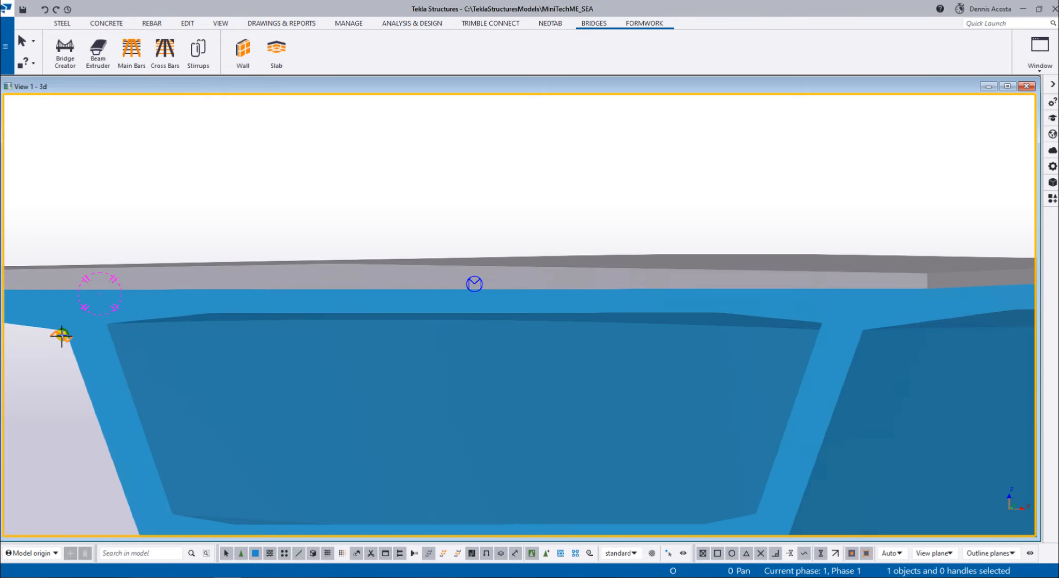
middle_click_drag(151, 408, 163, 244)
left_click(158, 394)
scroll(508, 402, "up", 1)
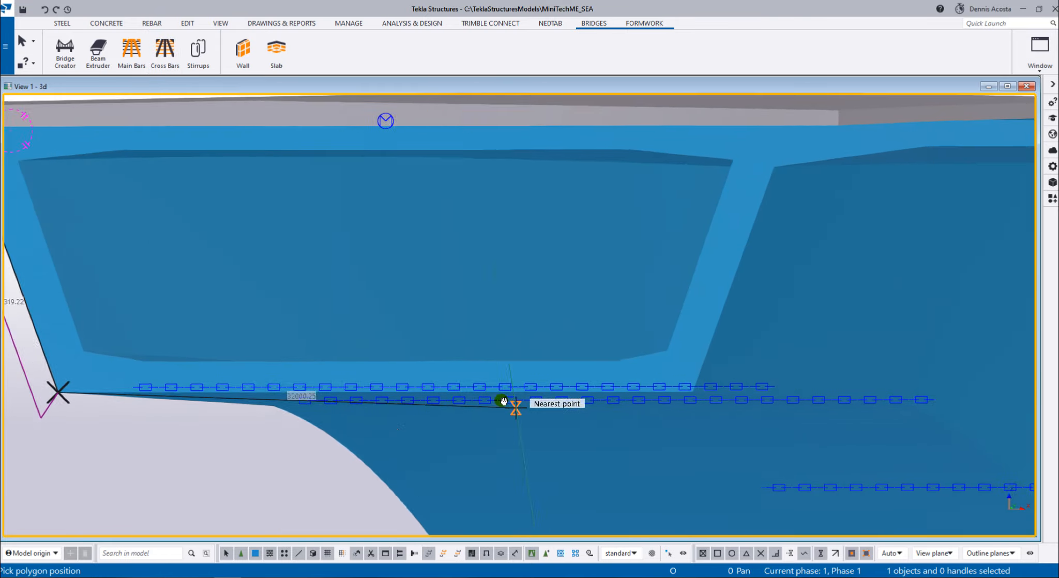
scroll(671, 383, "up", 1)
left_click(672, 371)
Remove the misplaced polygon point, complete the cross bar shape up the opposite web, create the bars in the deck, and end the command.
scroll(598, 482, "down", 2)
scroll(667, 186, "up", 3)
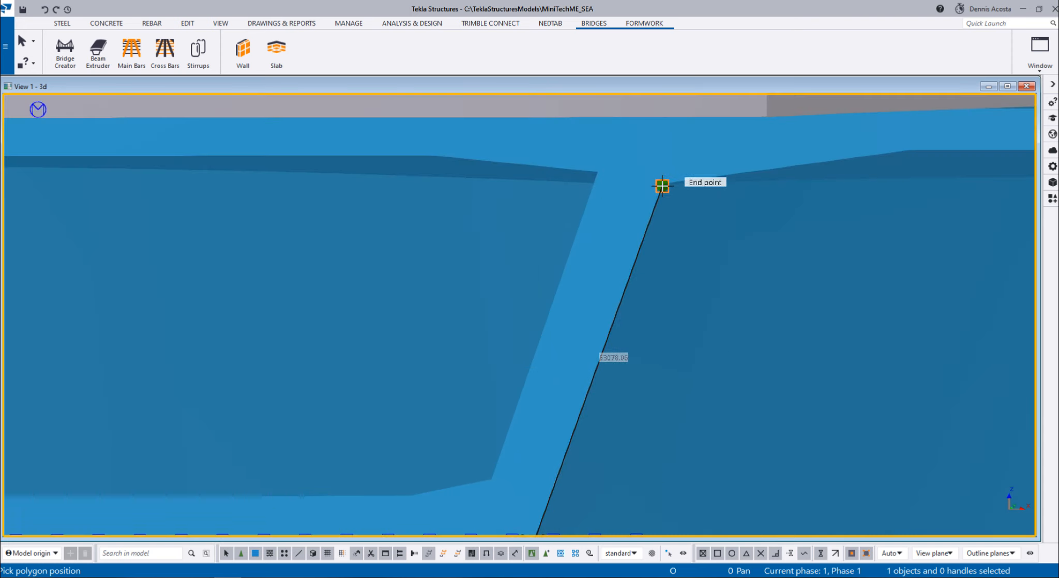
middle_click_drag(622, 338, 647, 200)
middle_click_drag(589, 378, 643, 307, "ctrl")
scroll(637, 337, "down", 2)
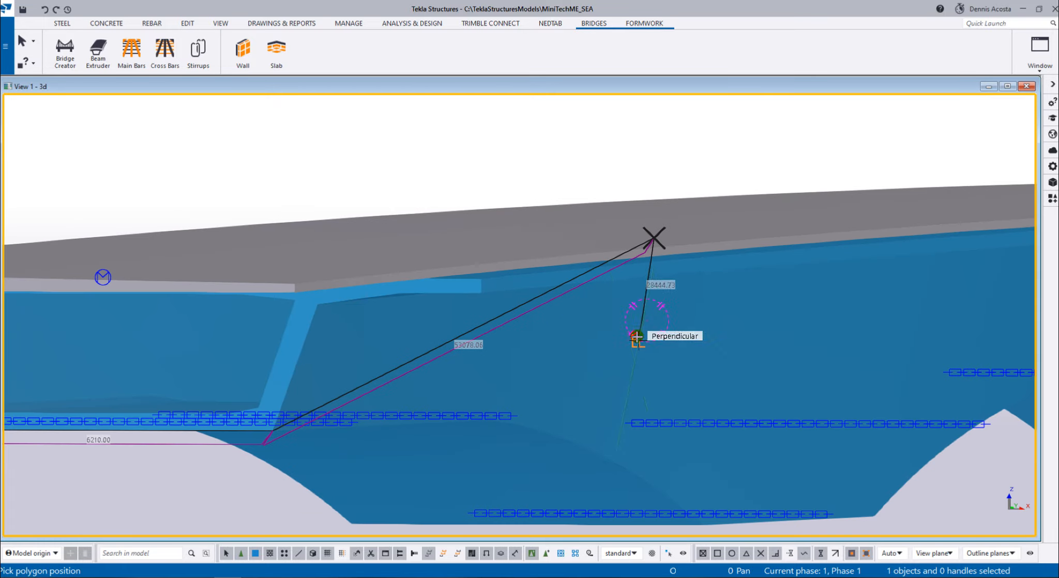
key("BackSpace")
scroll(268, 330, "up", 2)
left_click(342, 288)
scroll(342, 288, "up", 2)
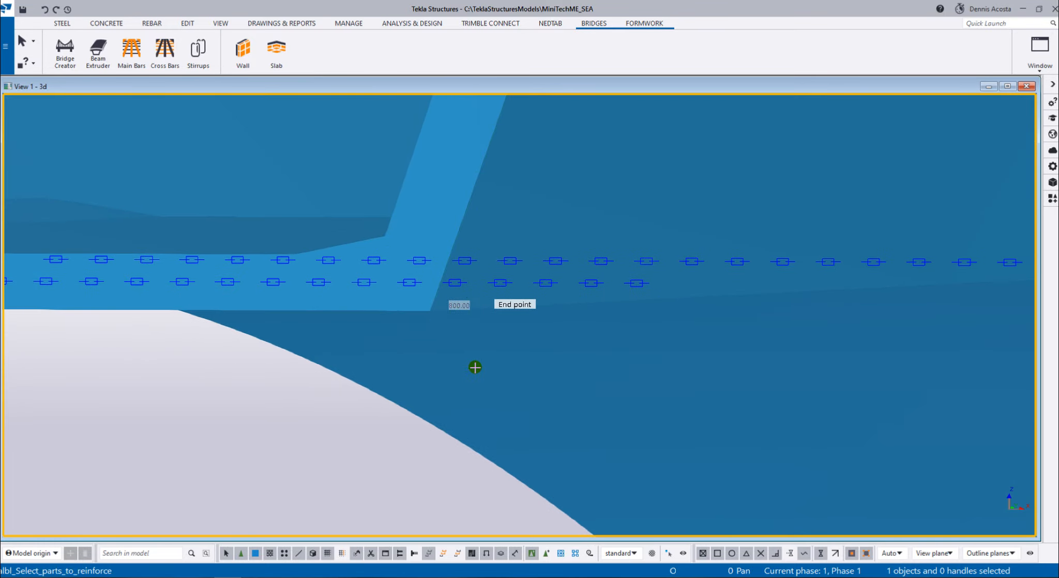
scroll(402, 423, "down", 4)
scroll(465, 409, "up", 2)
right_click(433, 289)
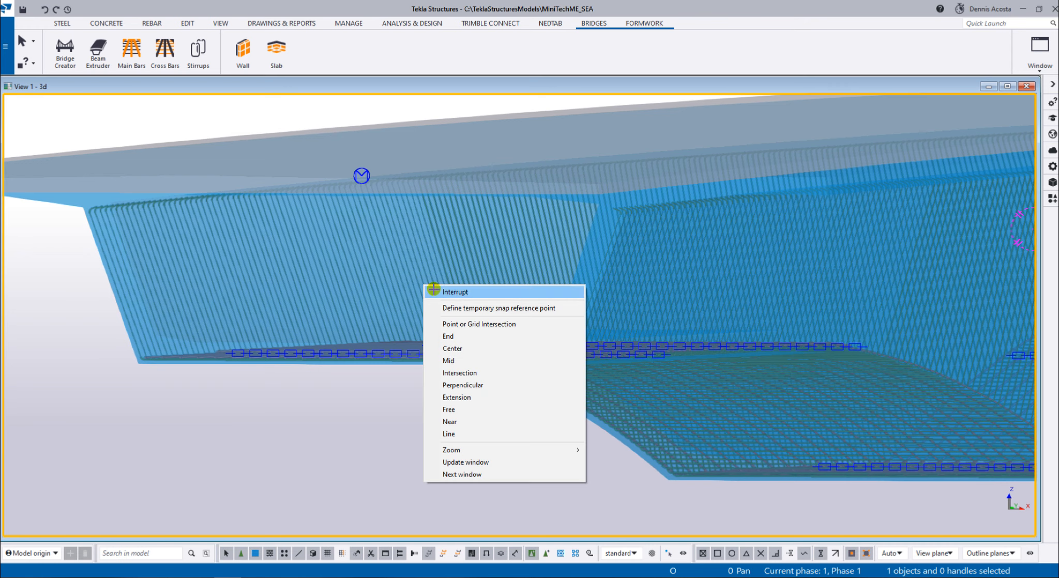
left_click(455, 291)
Review the cross bars around the deck's end section, and redraw the view to bring back the whole bridge.
scroll(511, 383, "up", 5)
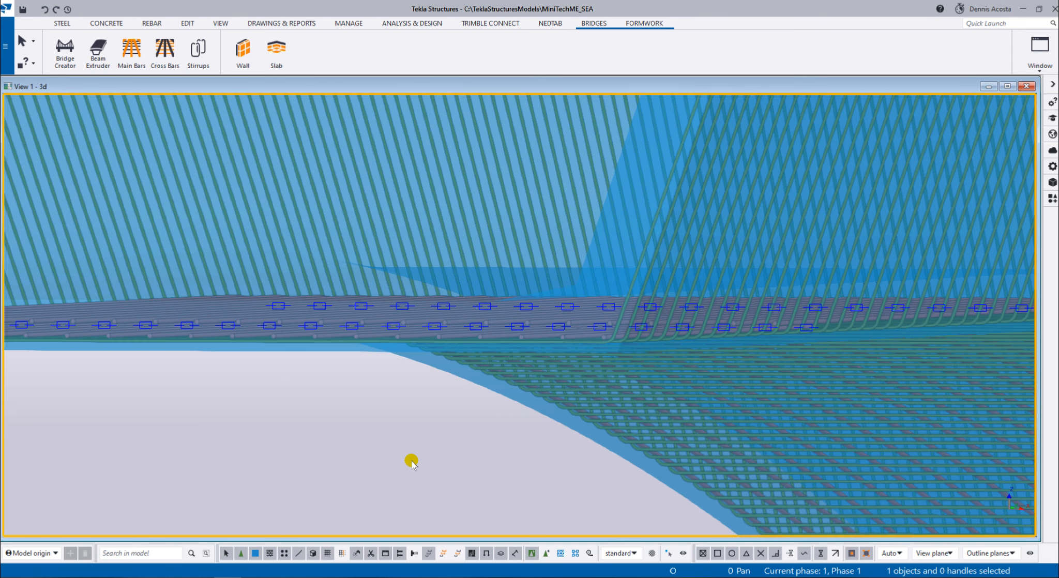
right_click(412, 462)
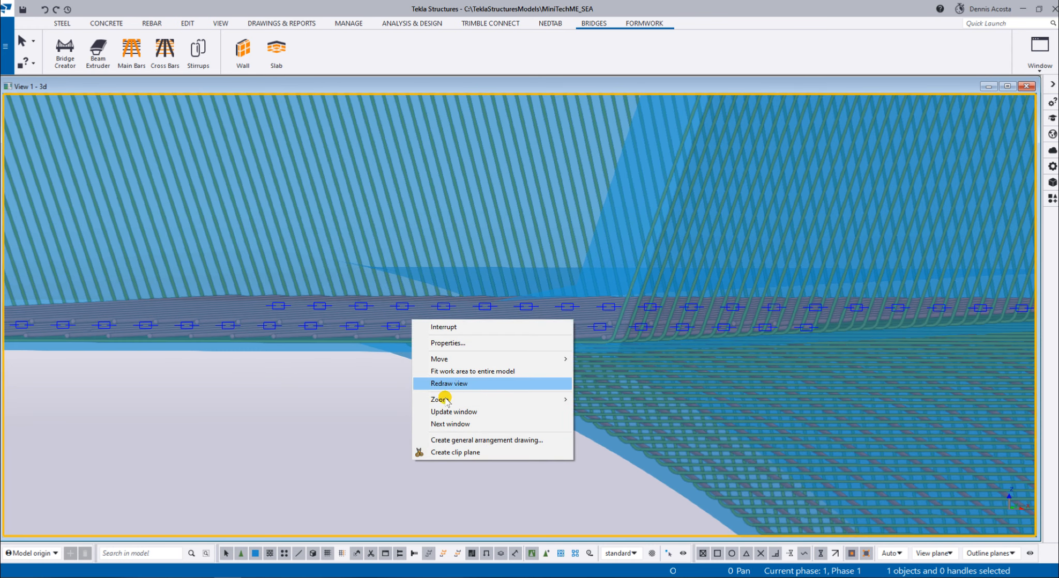
key("Escape")
mouse_move(572, 422)
middle_mouse_down("ctrl")
mouse_move(598, 406)
mouse_move(590, 422)
mouse_move(645, 411)
mouse_move(599, 412)
mouse_move(646, 385)
mouse_move(620, 395)
mouse_move(643, 390)
mouse_move(648, 403)
middle_mouse_up("ctrl")
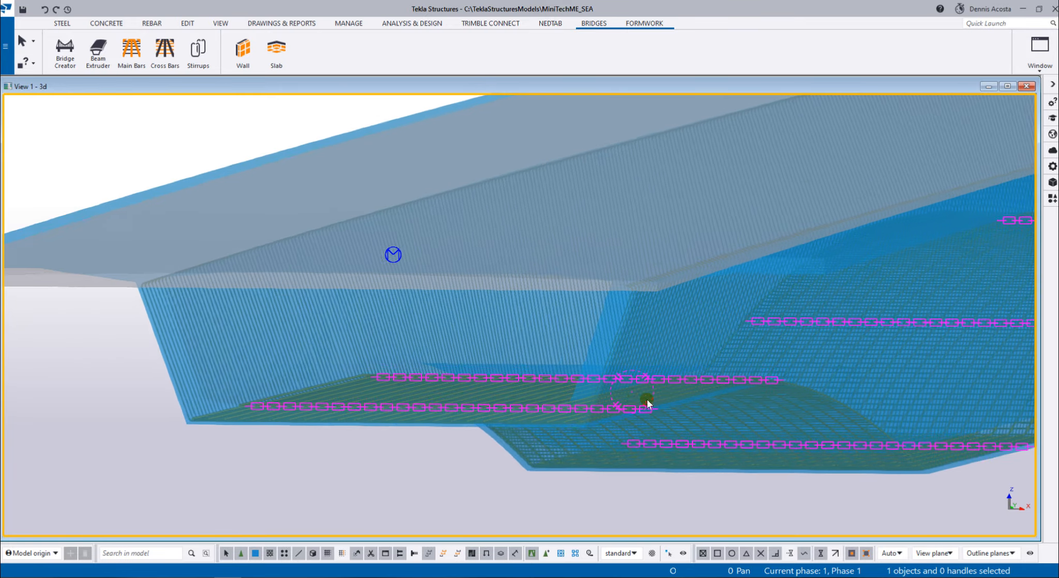
scroll(648, 403, "down", 5)
right_click(656, 450)
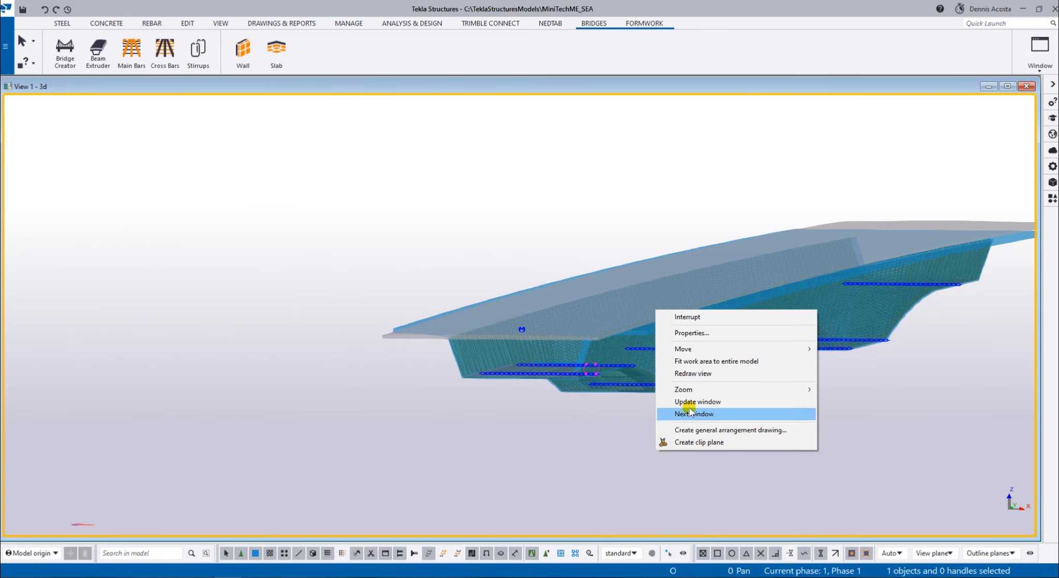
left_click(693, 374)
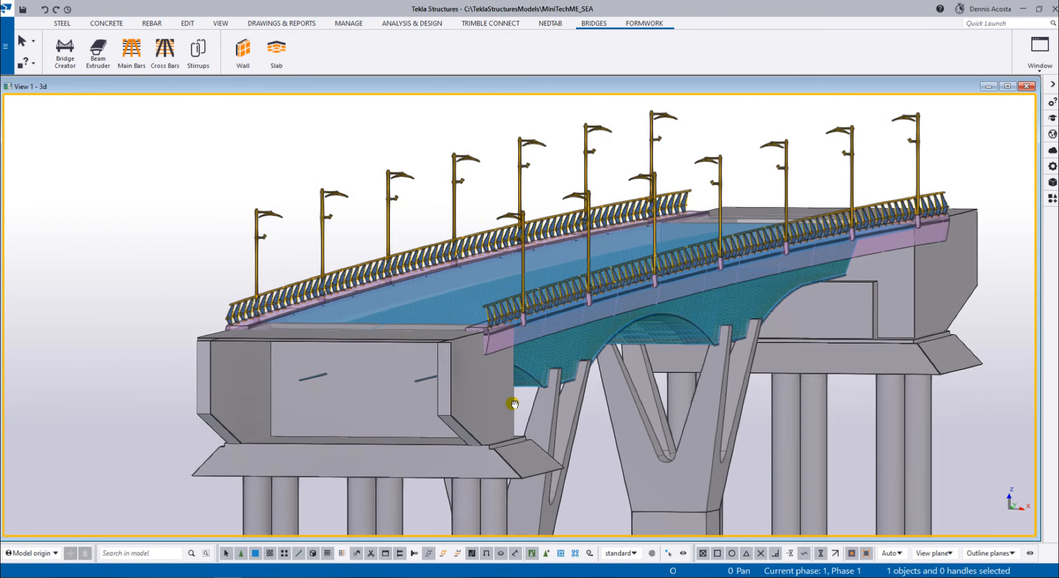
Look over the complete bridge, and set the 3D view's visible object group to standard.
mouse_move(514, 404)
middle_mouse_down("ctrl")
mouse_move(551, 406)
mouse_move(515, 396)
mouse_move(501, 407)
mouse_move(536, 404)
middle_mouse_up("ctrl")
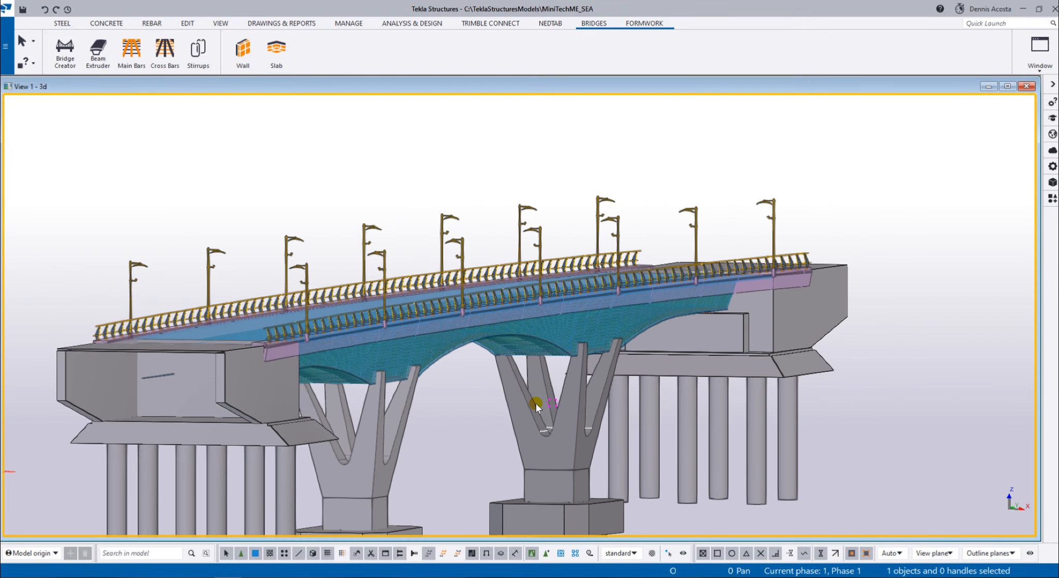
scroll(407, 331, "up", 6)
scroll(539, 336, "down", 3)
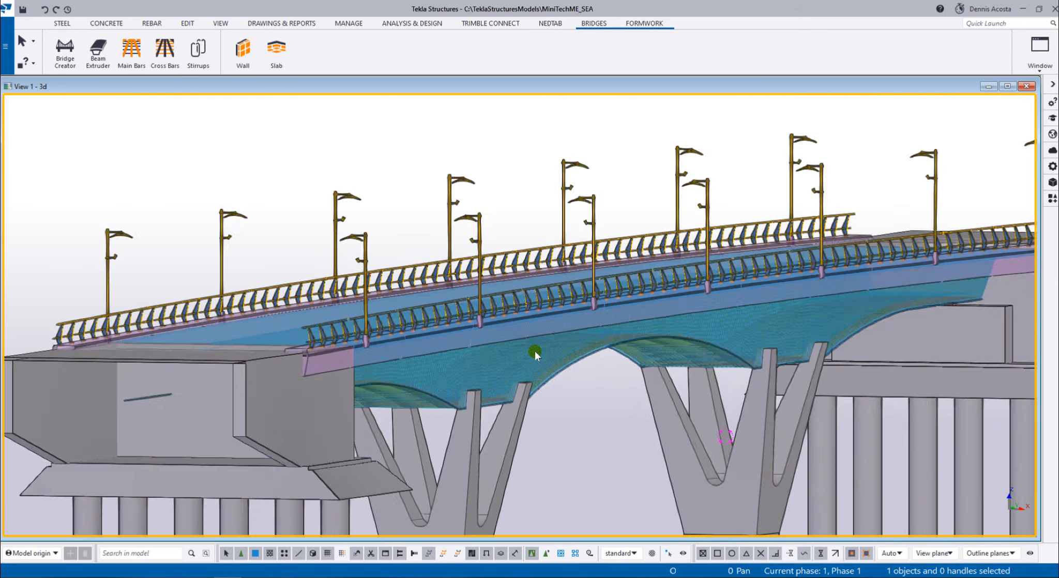
middle_click_drag(534, 351, 545, 302, "ctrl")
scroll(647, 349, "down", 4)
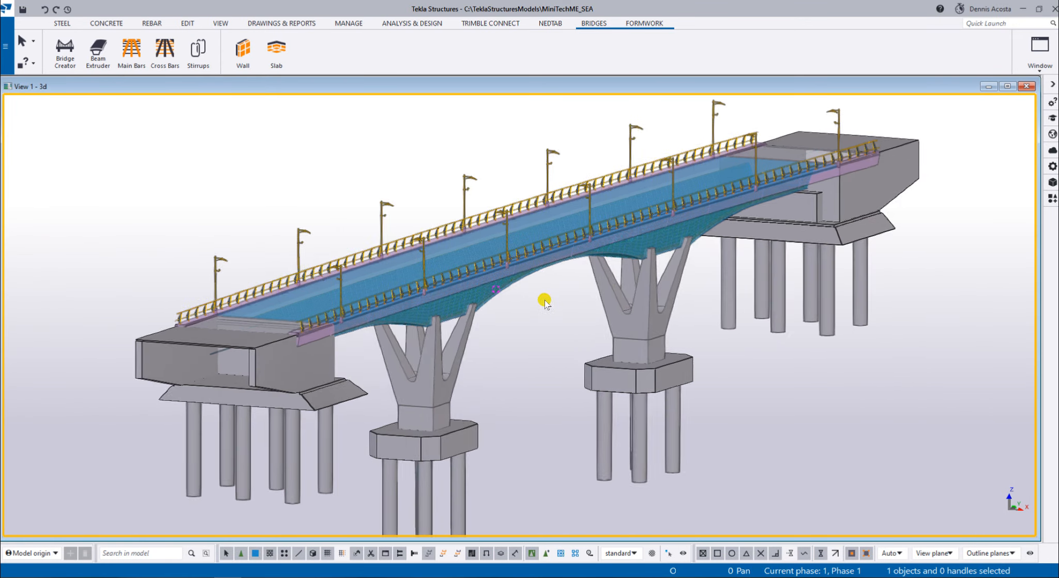
scroll(544, 302, "down", 2)
double_click(854, 418)
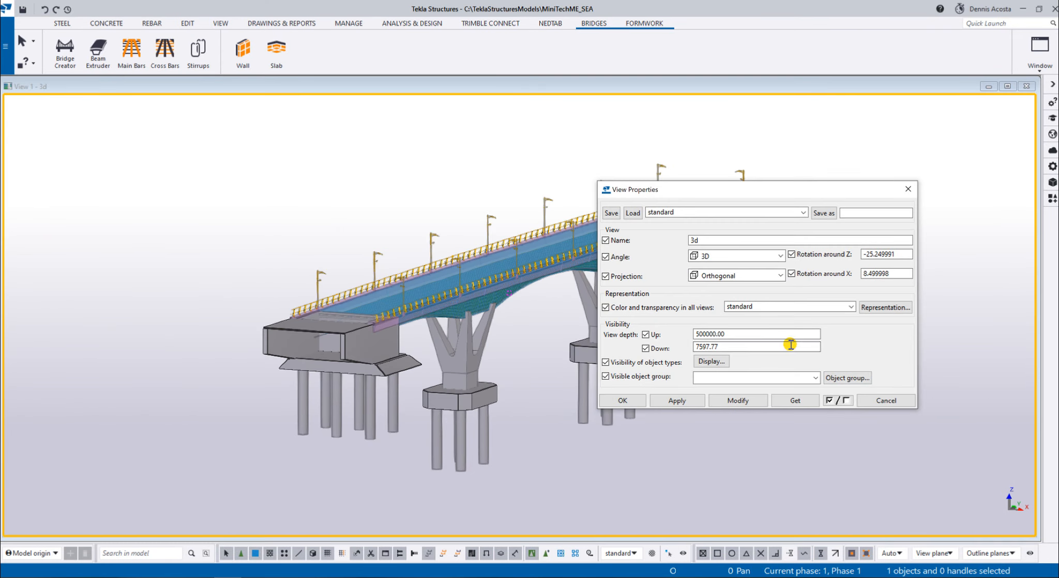
left_click(815, 378)
left_click(714, 126)
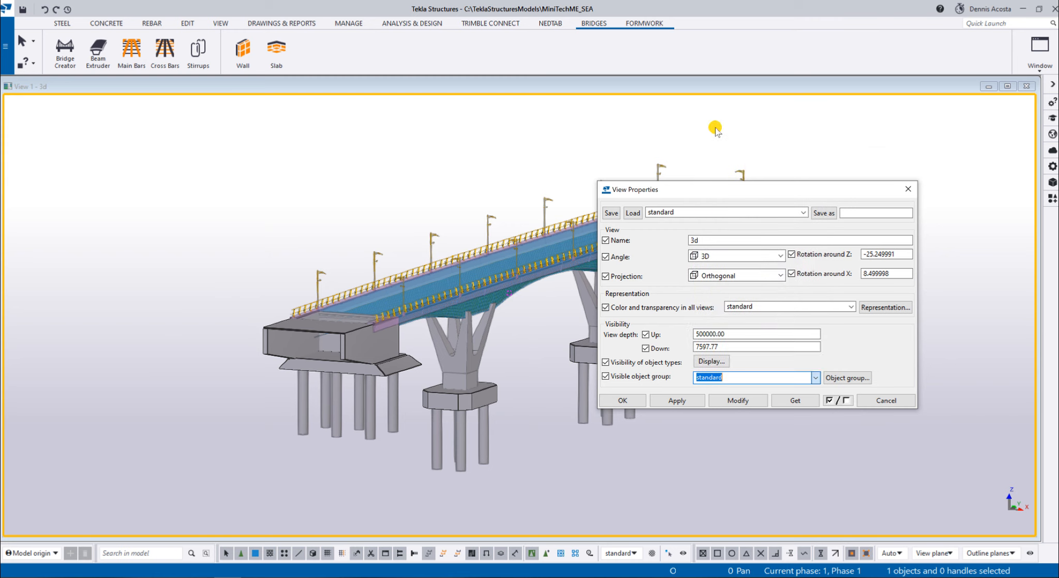
left_click(620, 401)
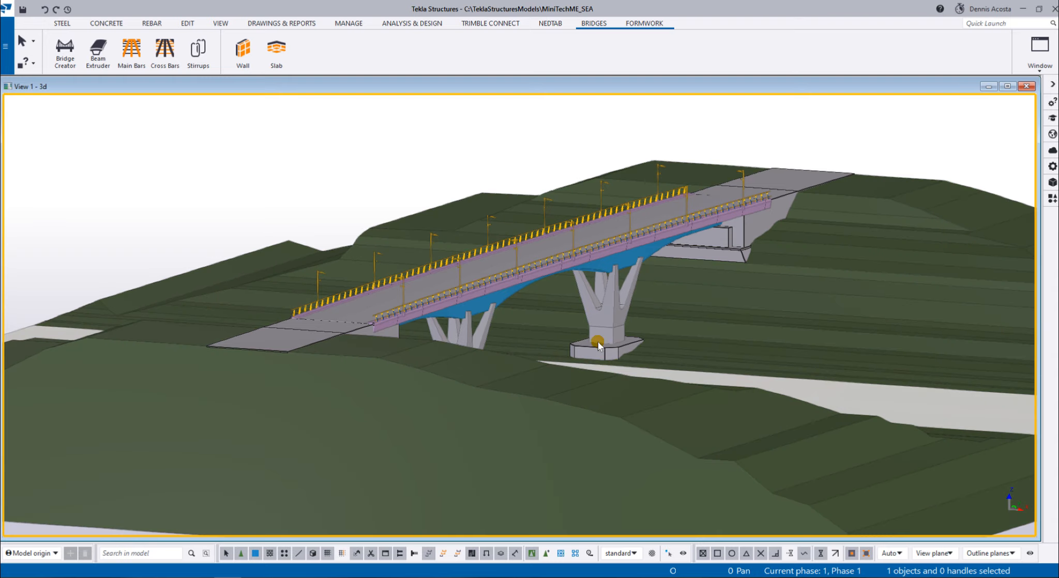
Change the 3D view's projection to perspective, and bring the near approach slab and bridge entrance into view.
mouse_move(598, 341)
middle_mouse_down()
mouse_move(580, 326)
mouse_move(607, 349)
mouse_move(617, 405)
middle_mouse_up()
scroll(581, 325, "down", 1)
scroll(411, 366, "up", 2)
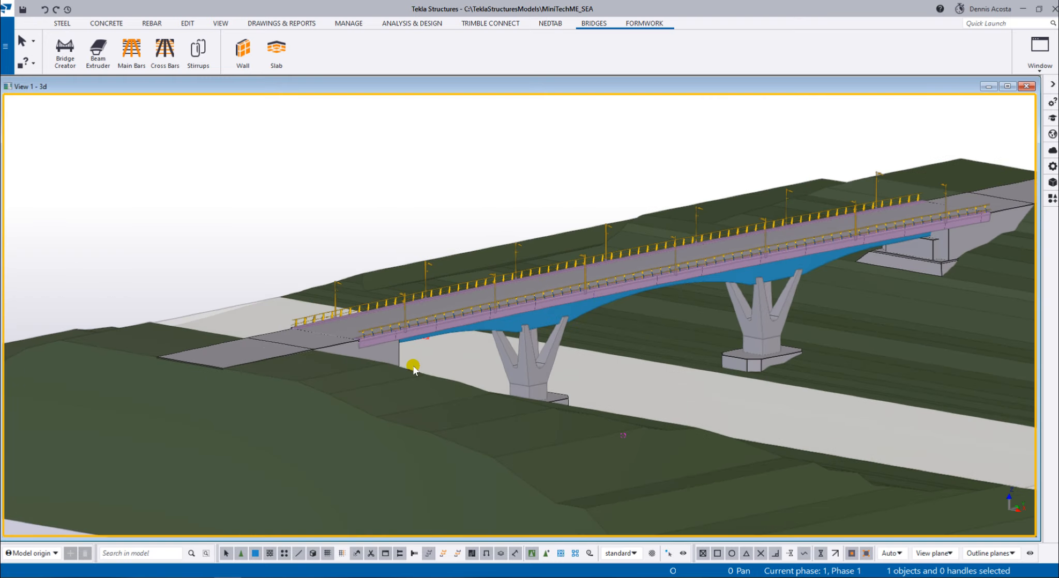
middle_click_drag(453, 369, 388, 184, "ctrl")
double_click(552, 216)
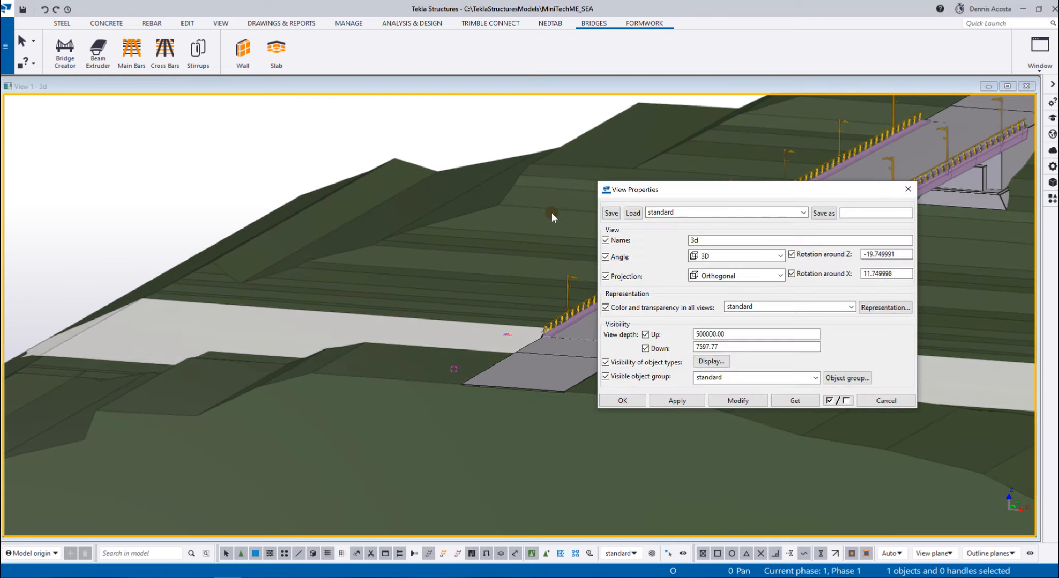
left_click(737, 401)
left_click(637, 401)
scroll(605, 431, "up", 2)
middle_click_drag(626, 433, 539, 330)
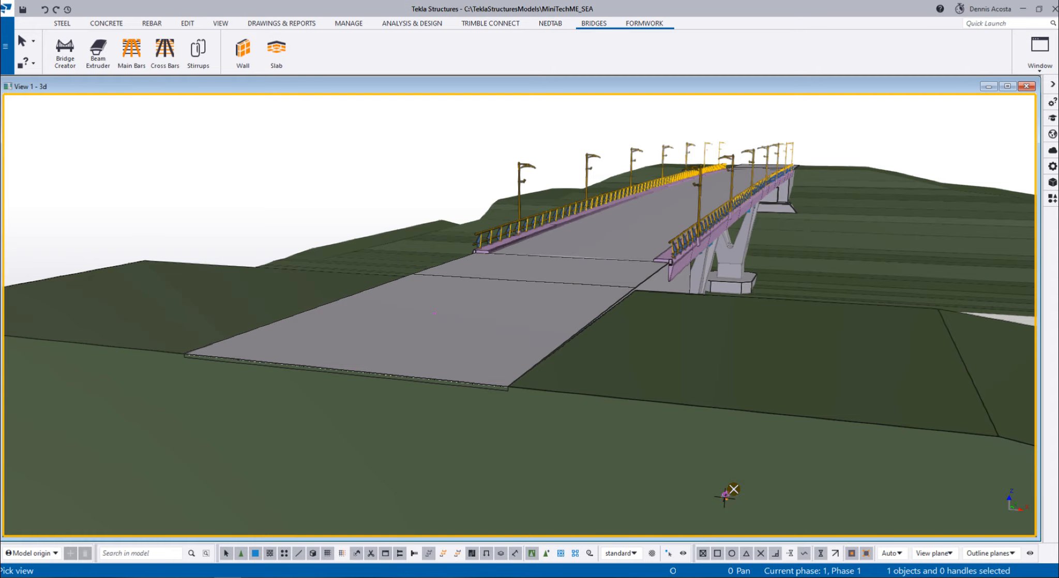